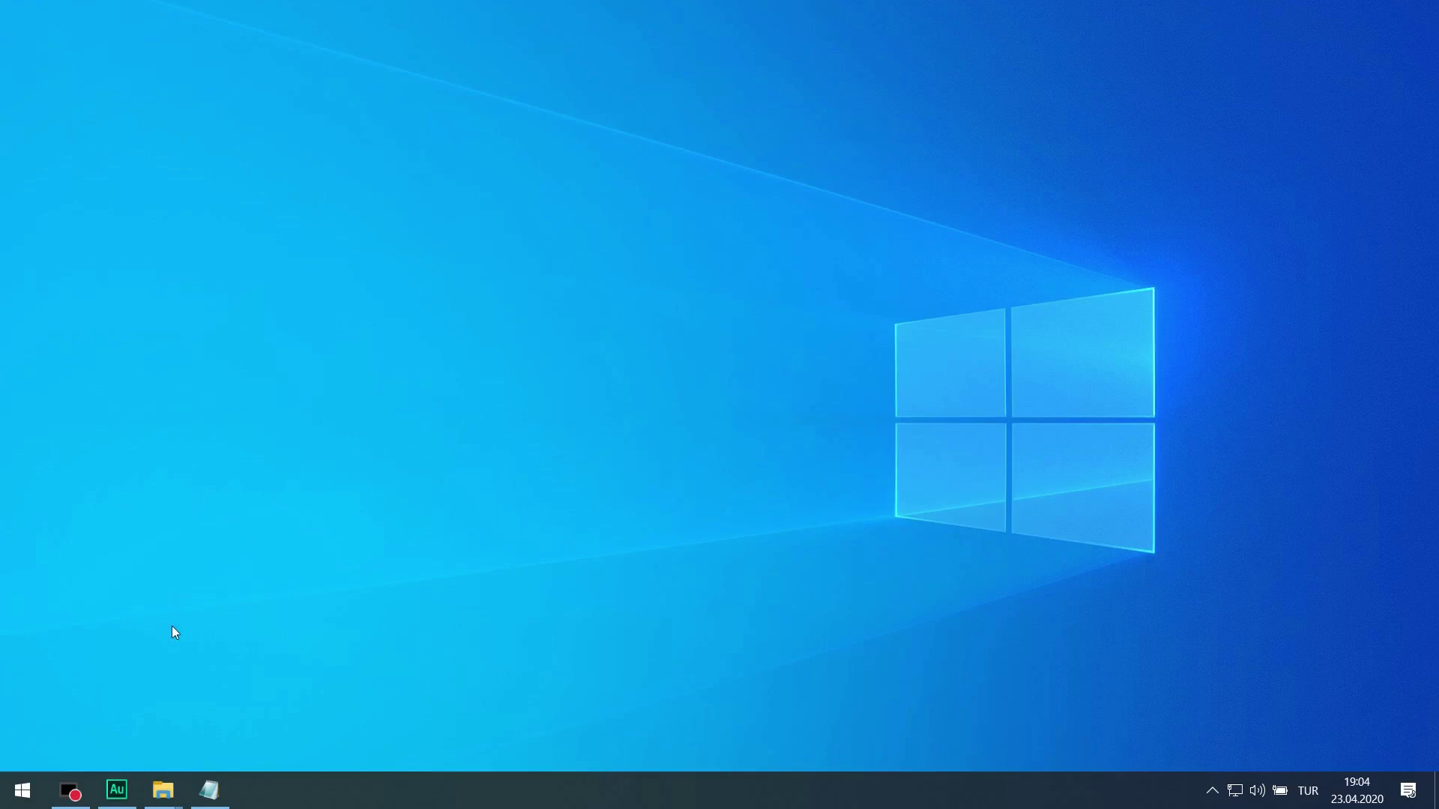
- Open the Windows Temp folder by running the command temp from the Run dialog
right_click(25, 793)
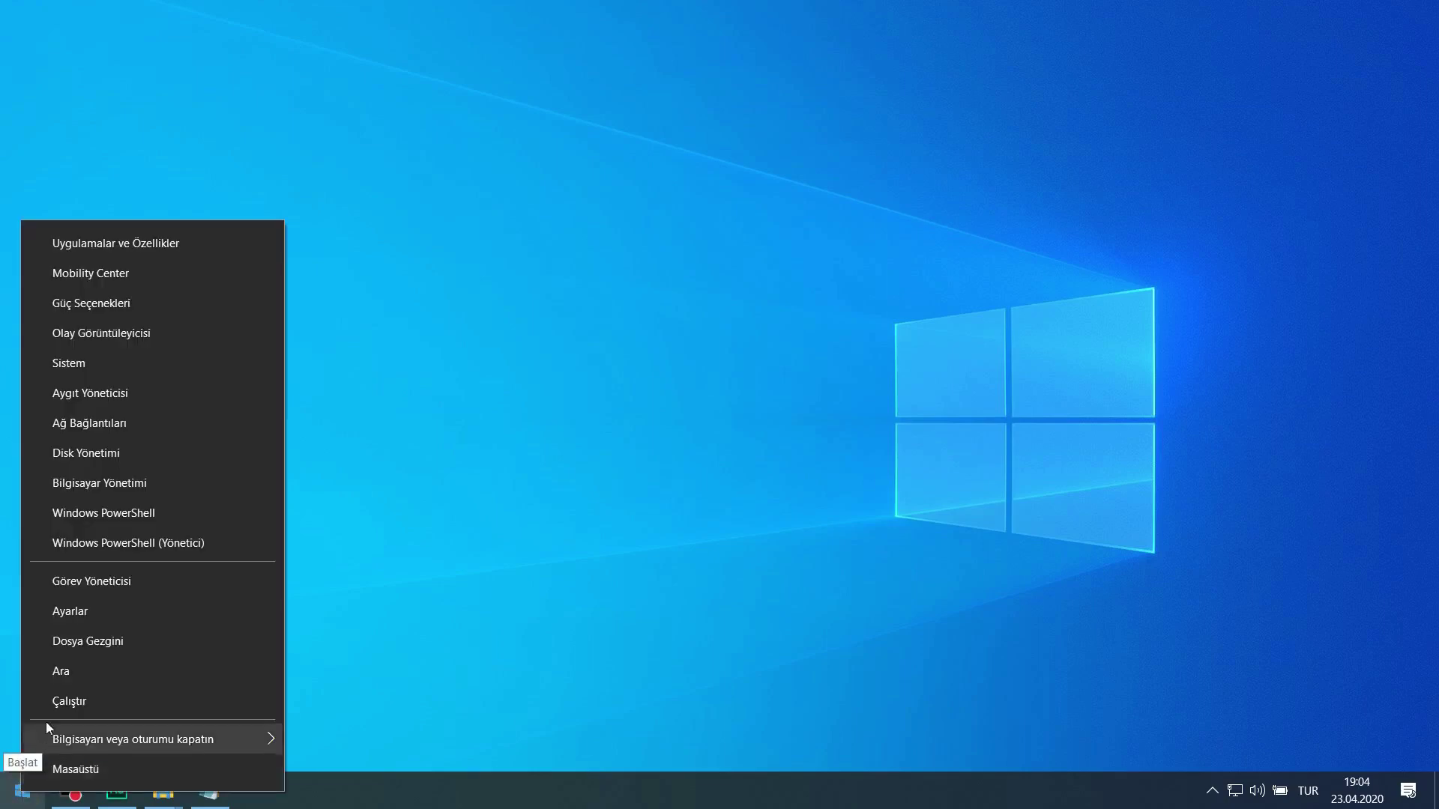
click(93, 701)
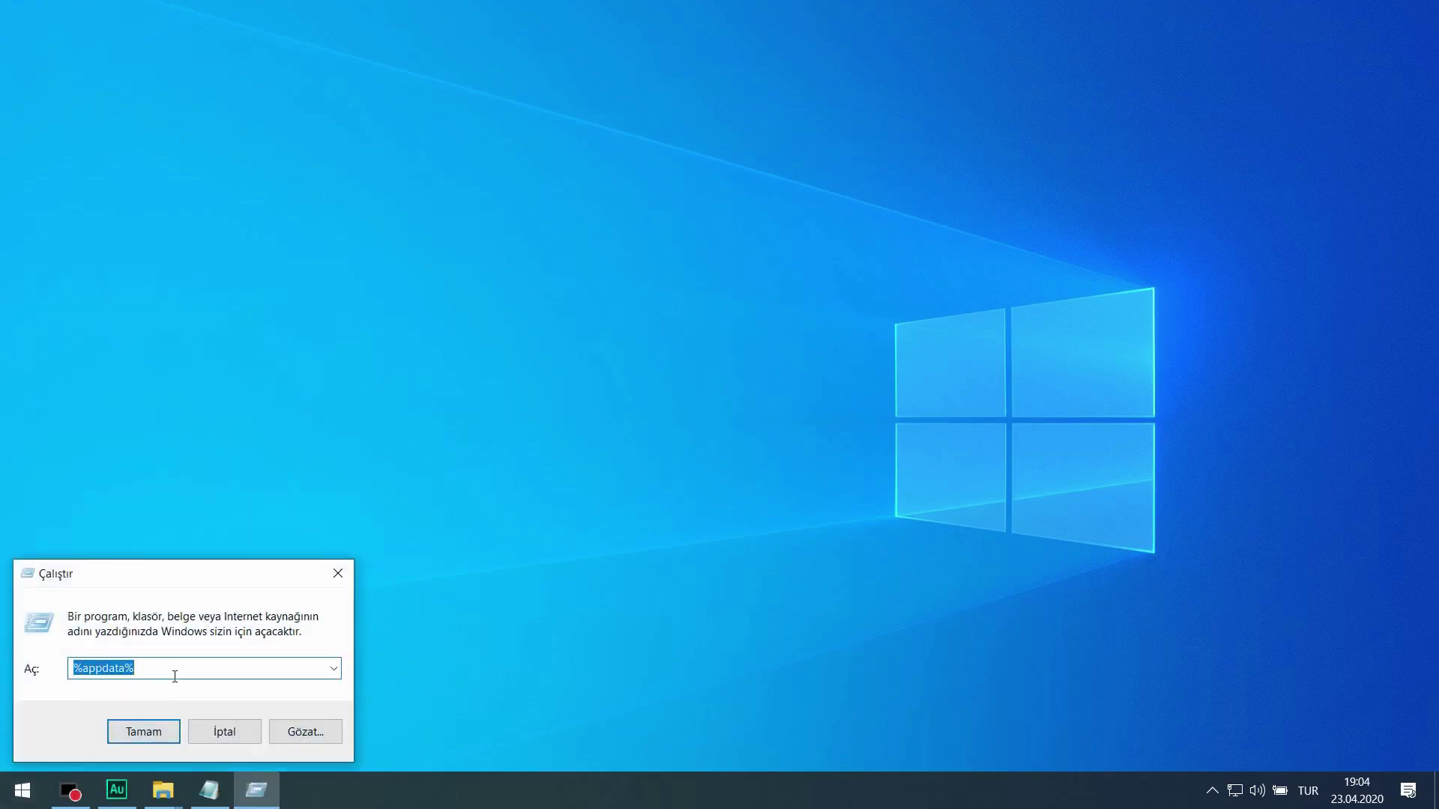
key(BackSpace)
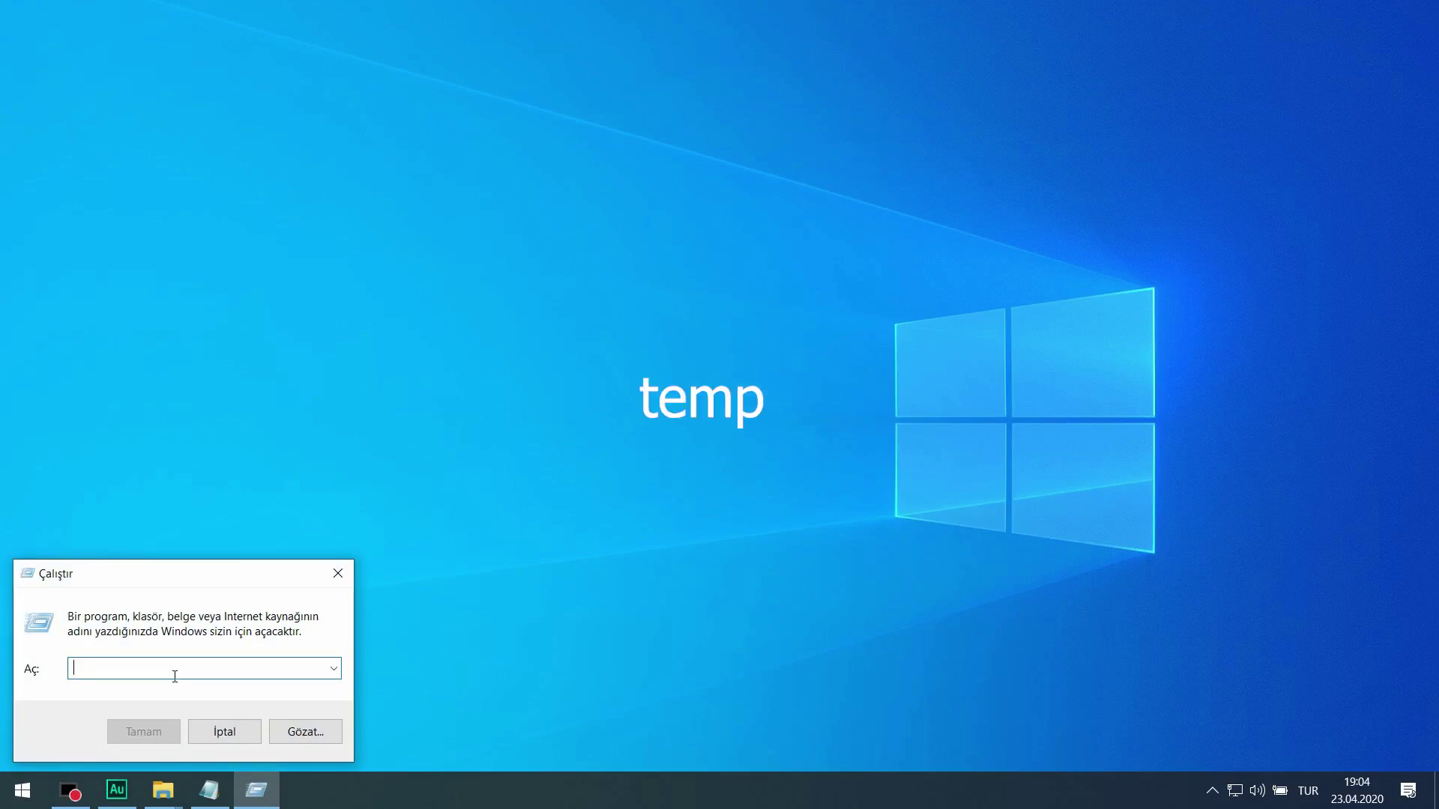
text(temp)
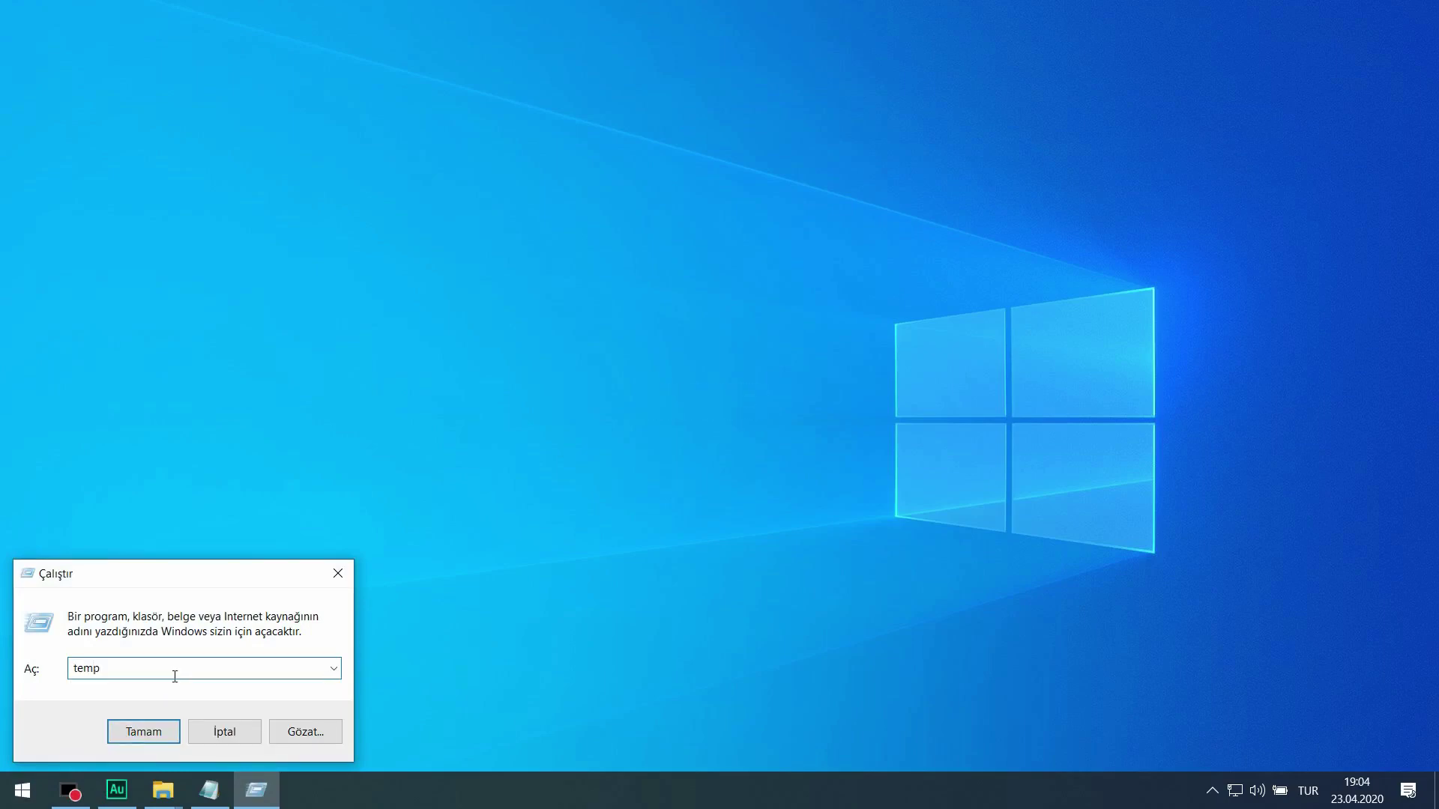
click(139, 733)
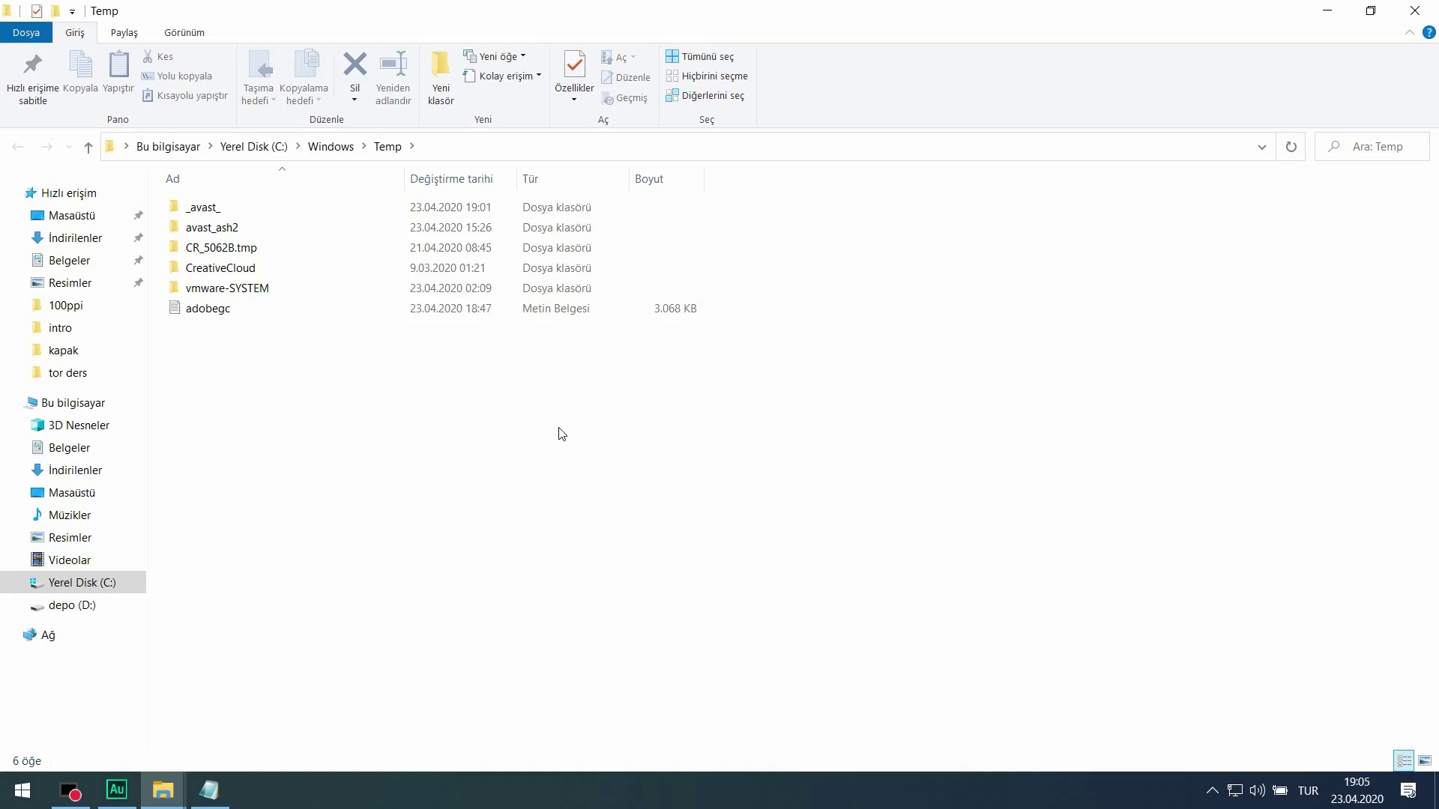
- Permanently delete everything in the Windows Temp folder, skipping all items that need administrator permission or are in use, and return to the desktop
key(ctrl+a)
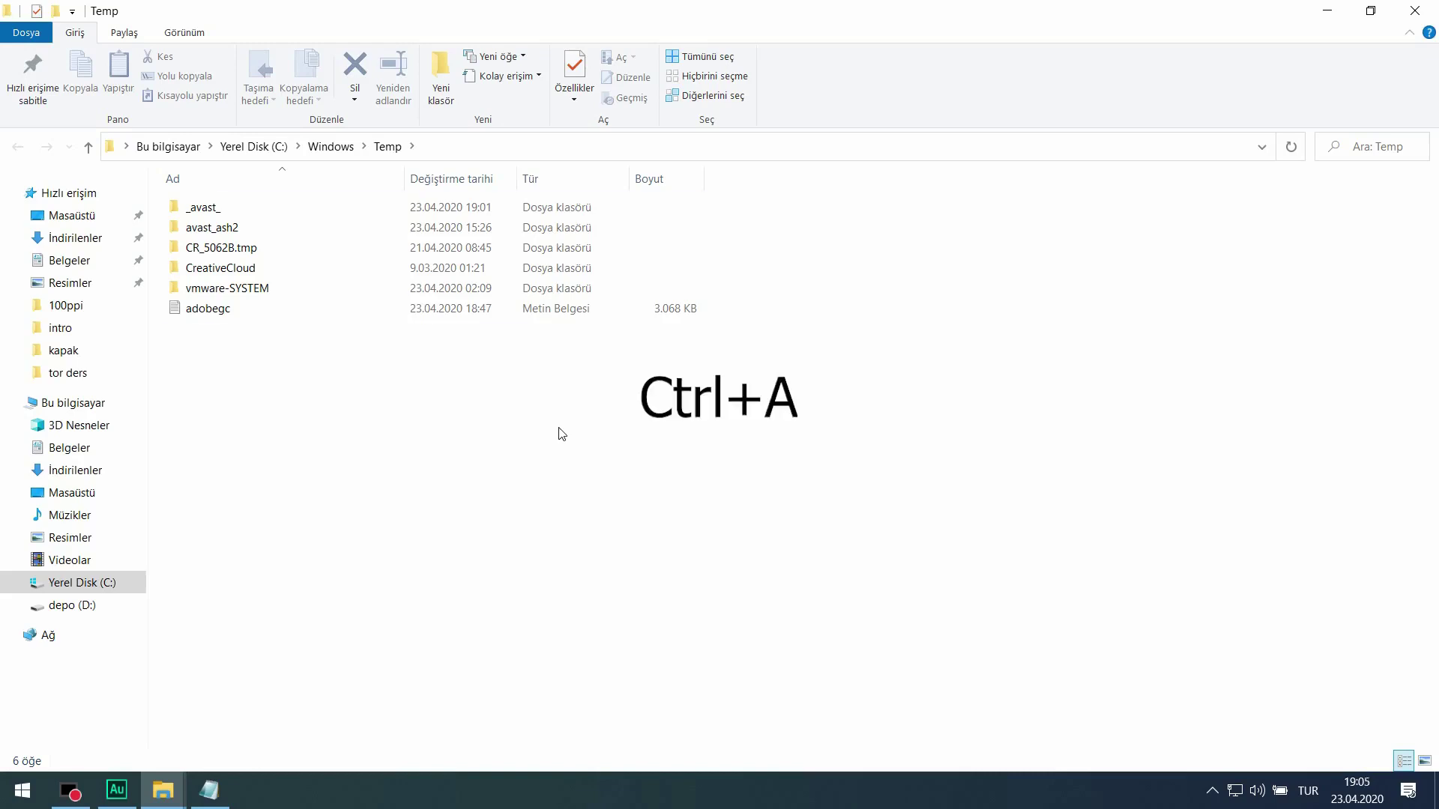
key(shift+Delete)
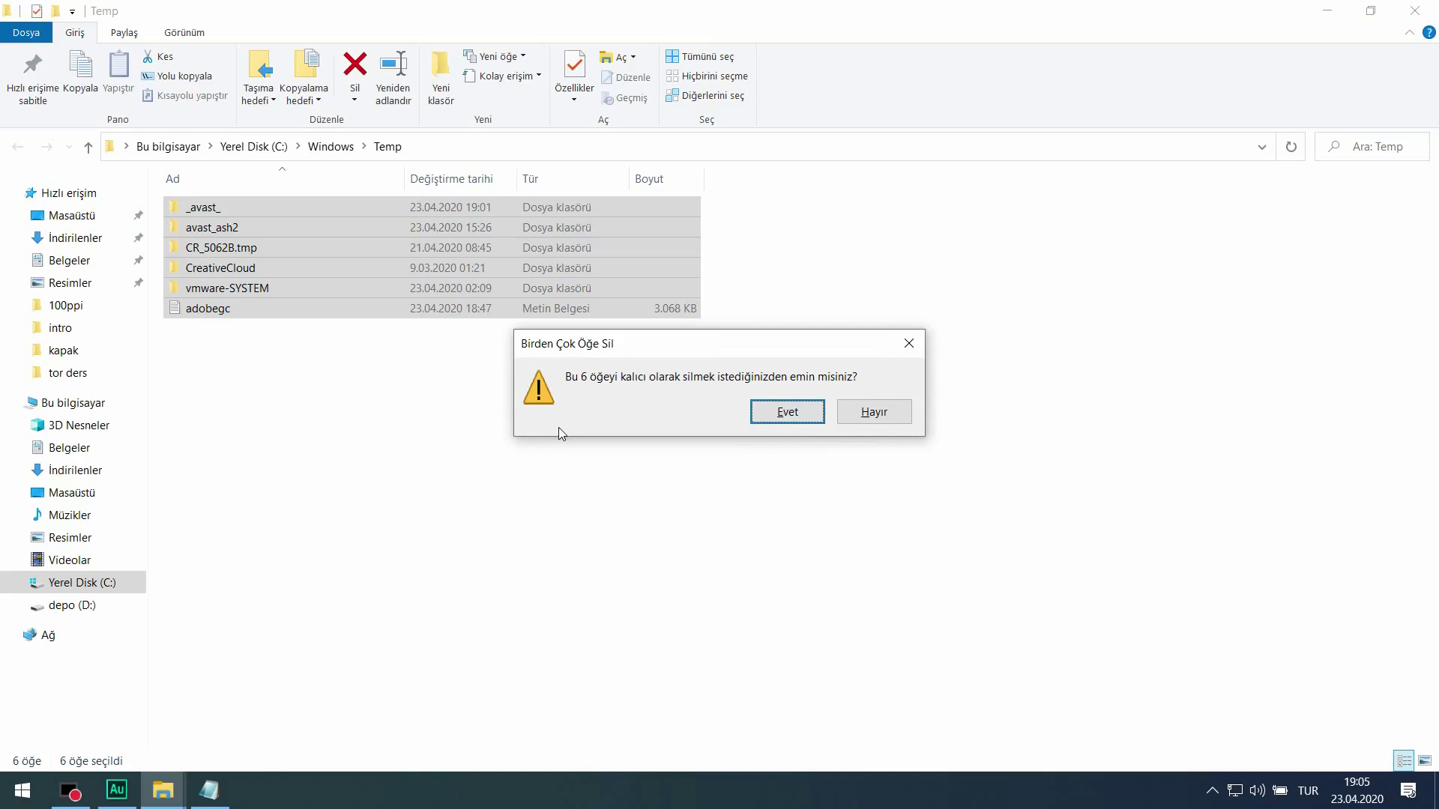
click(774, 412)
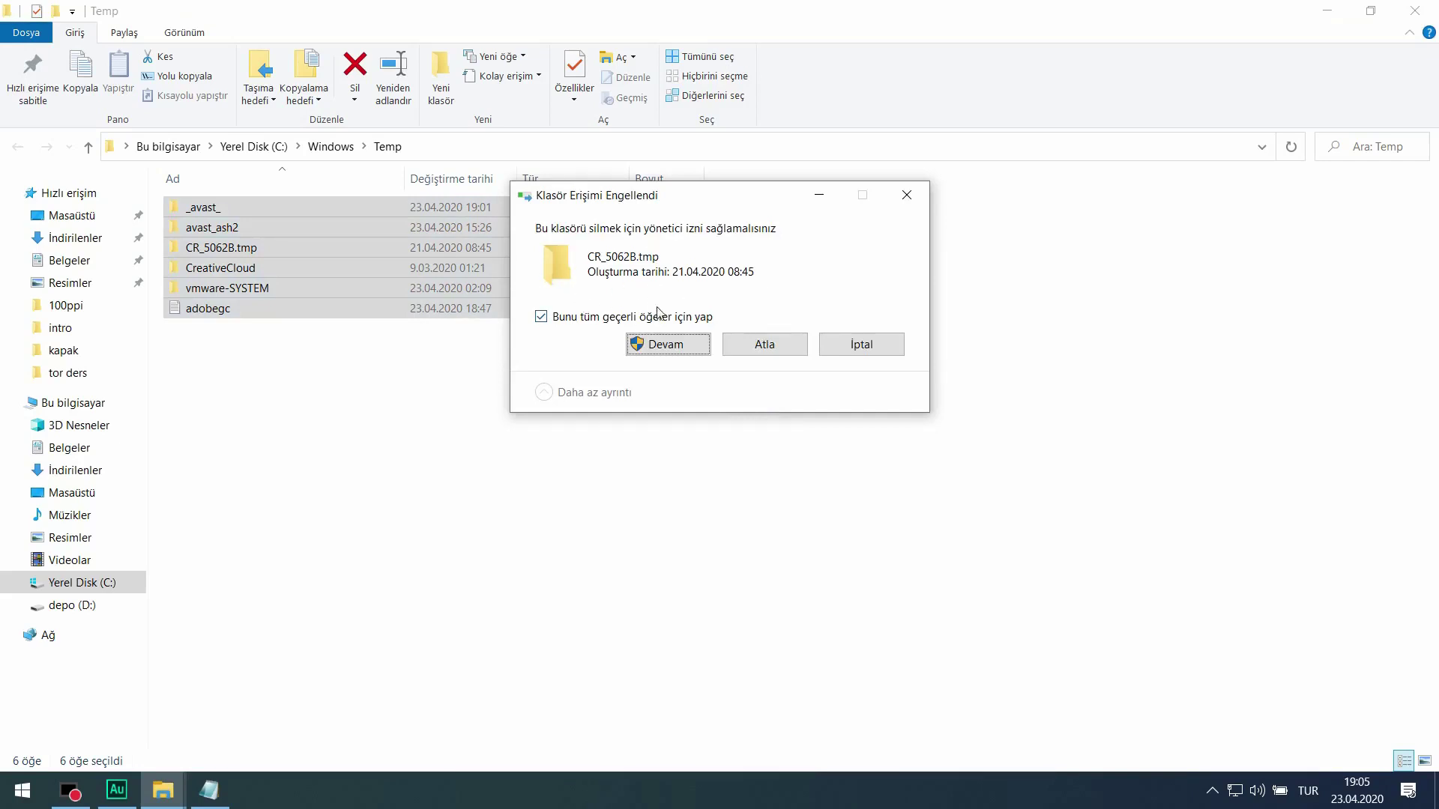
click(548, 318)
click(548, 317)
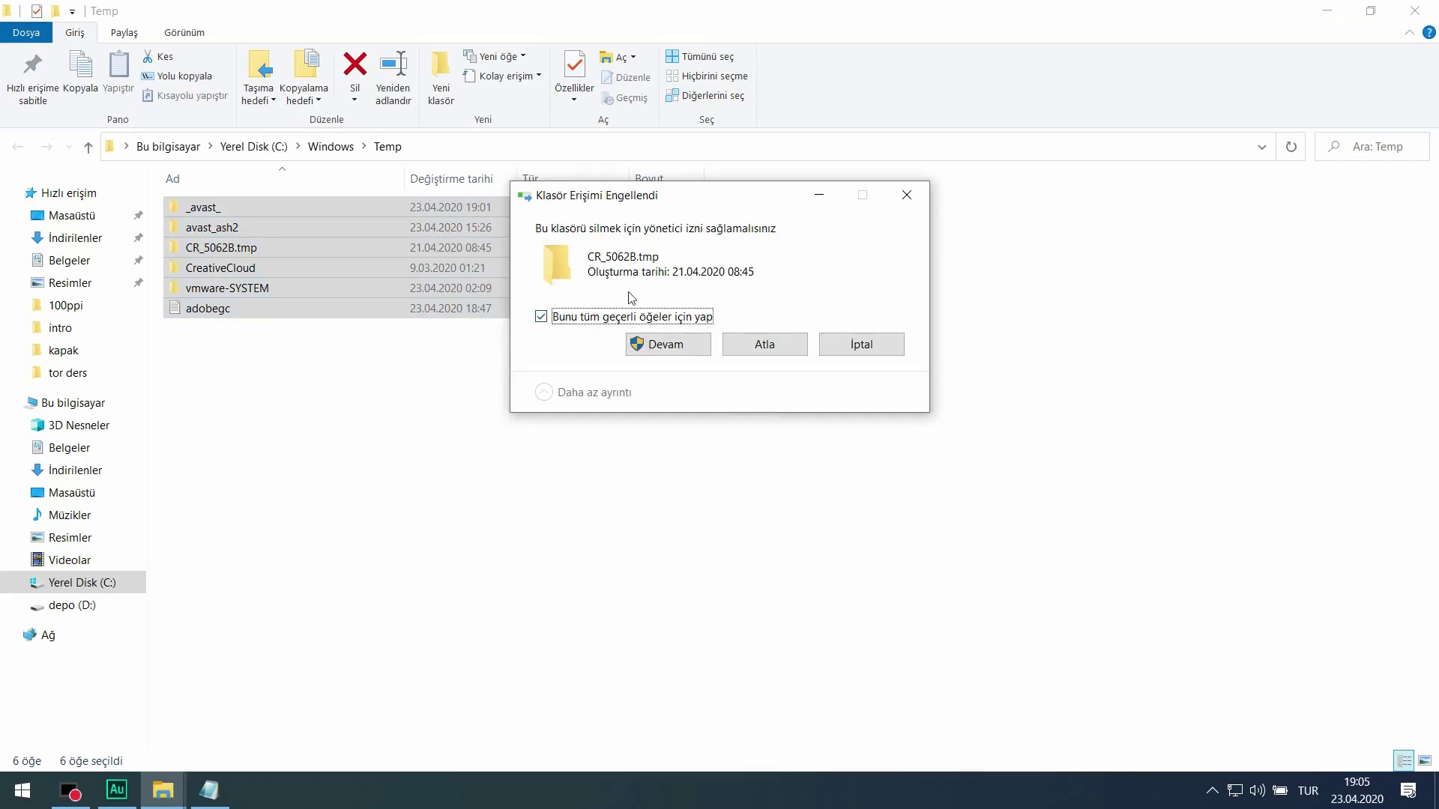
click(766, 345)
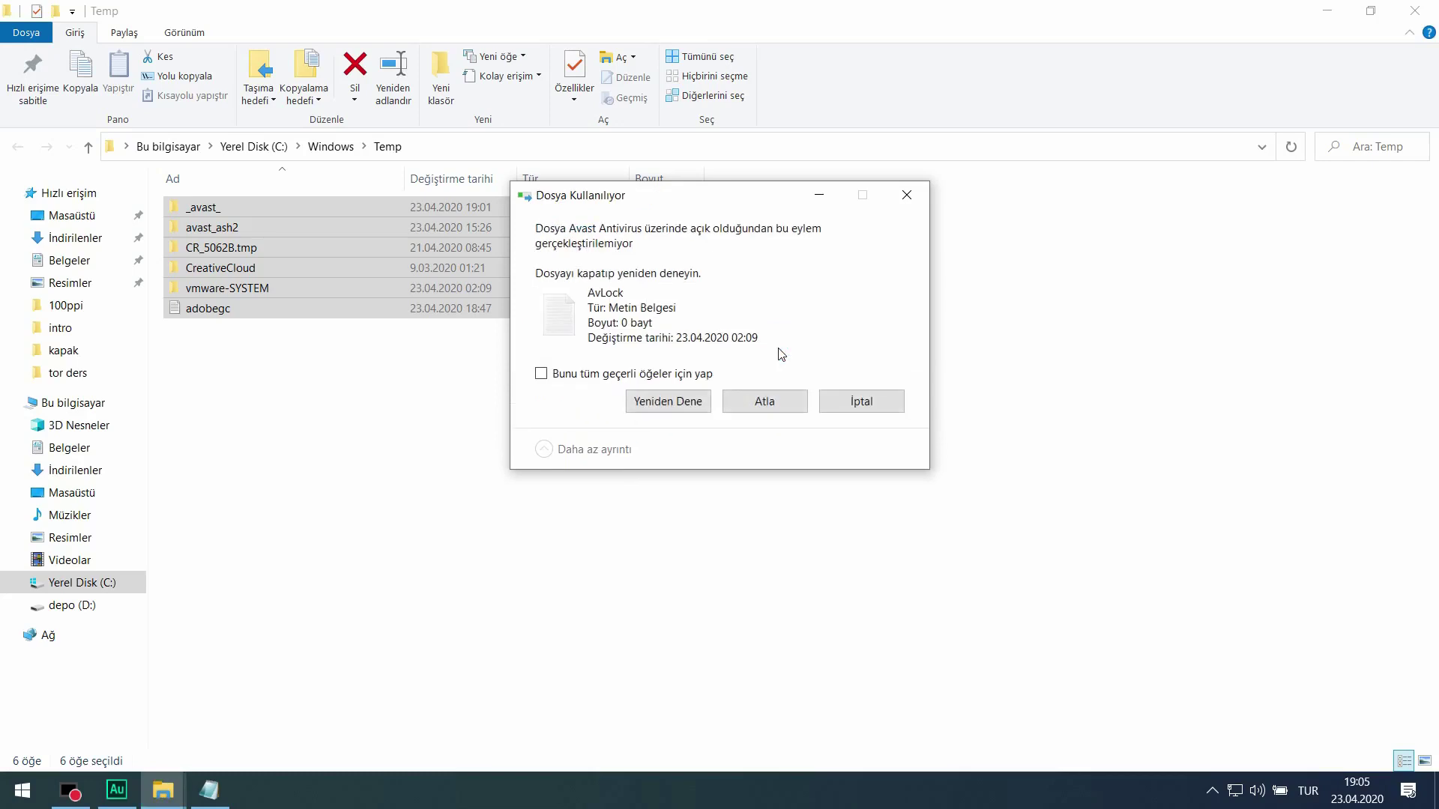
click(575, 377)
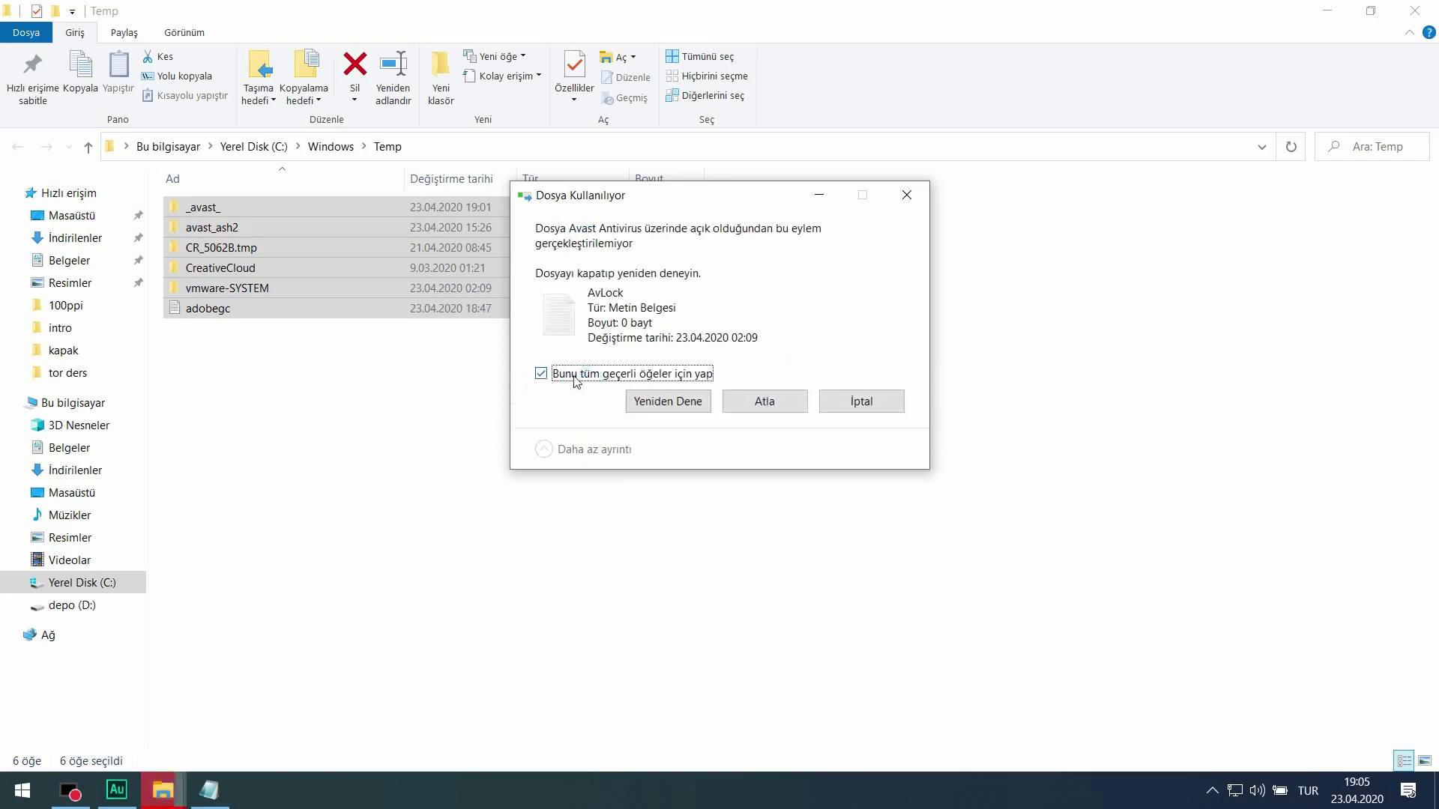
click(764, 401)
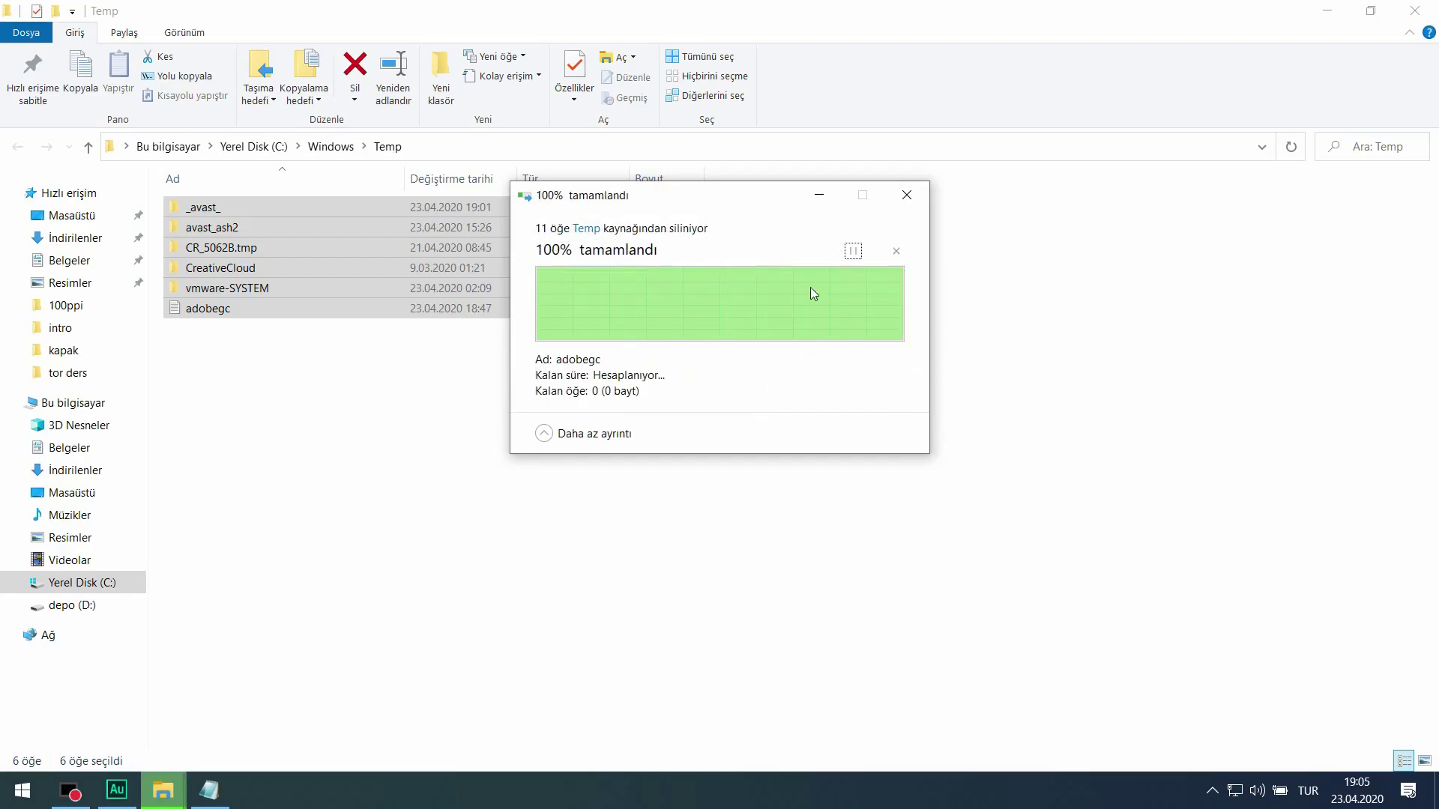
key(super+d)
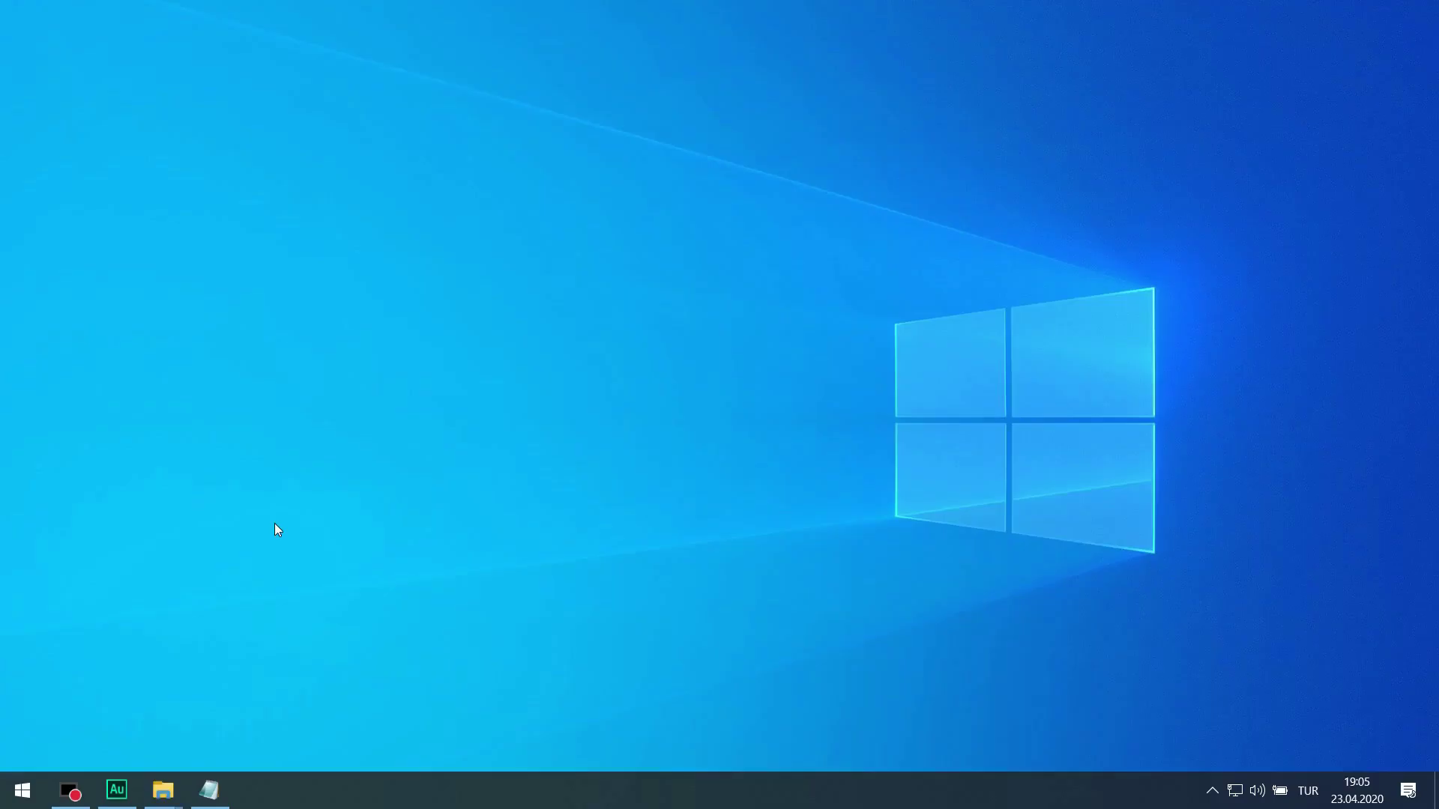
- Open the user profile's local Temp folder by running %temp% from the Run dialog
right_click(23, 792)
click(60, 707)
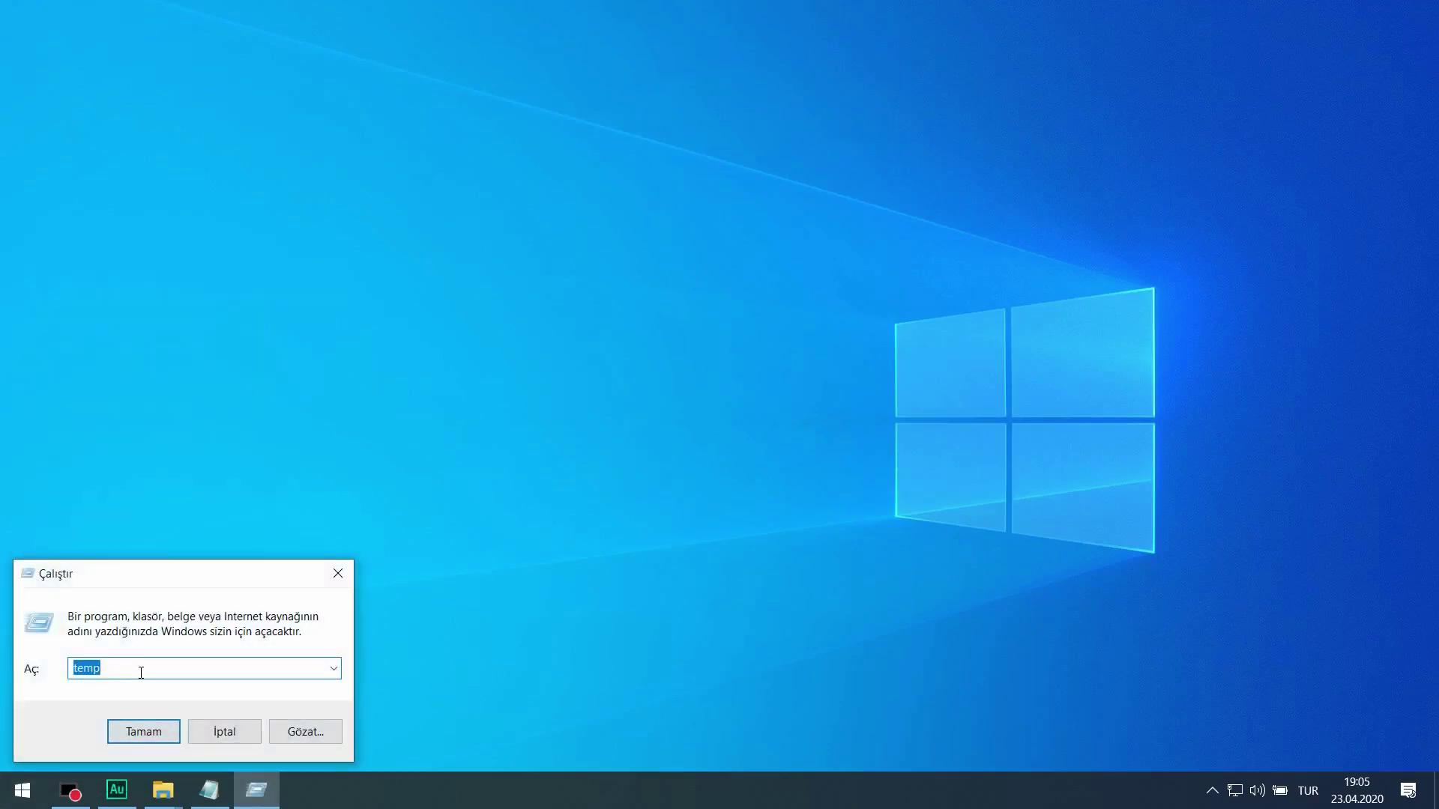
text(%temp)
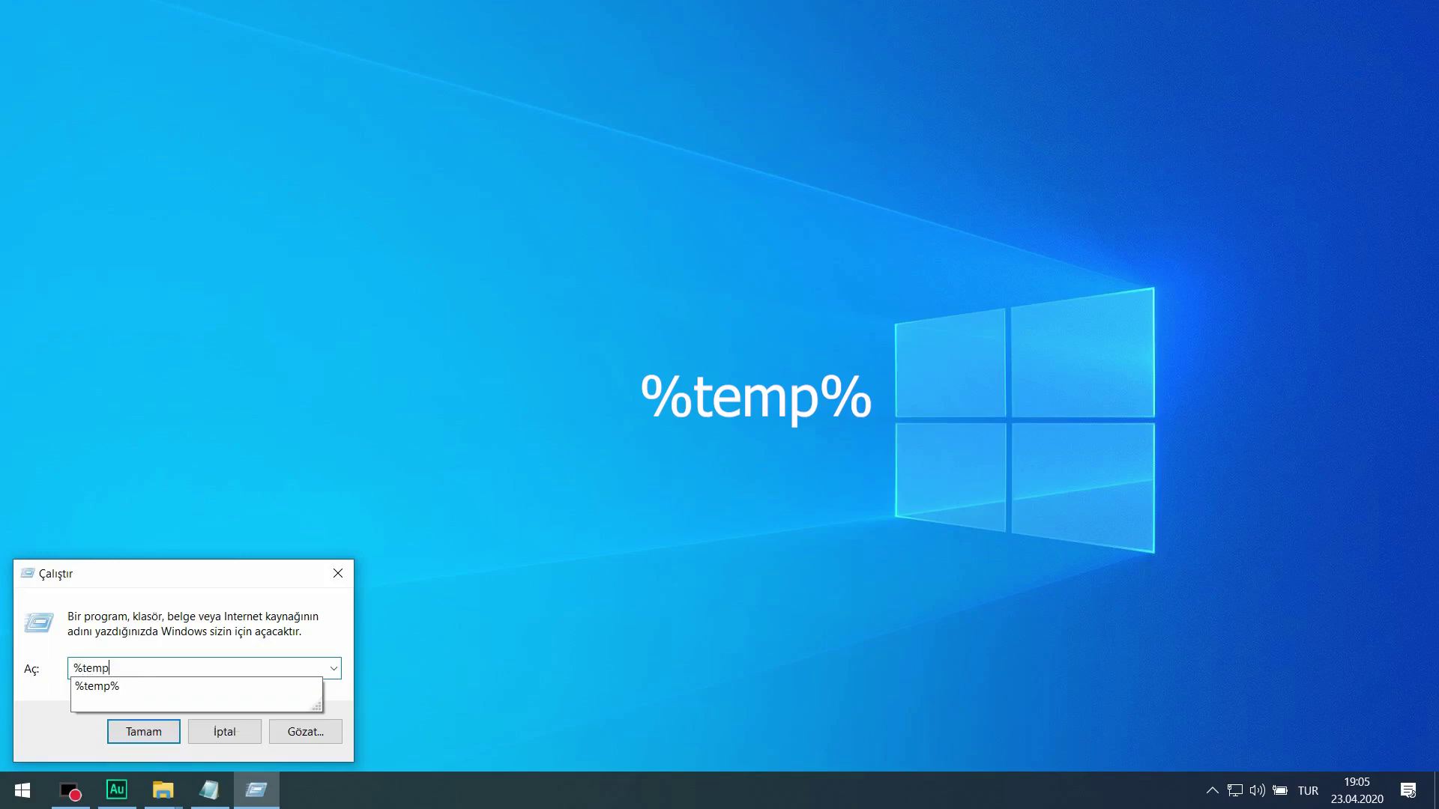
text(%)
click(141, 672)
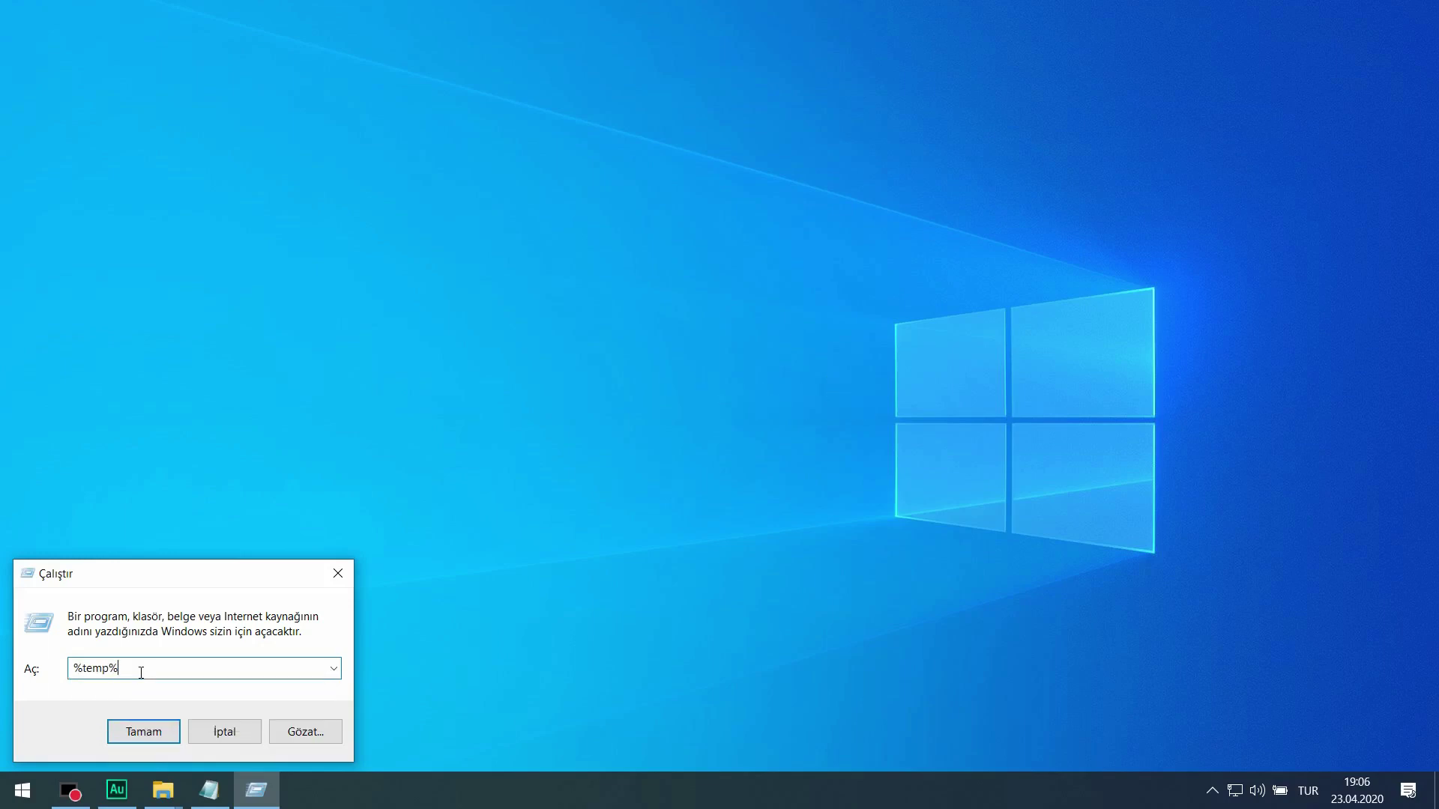
key(Return)
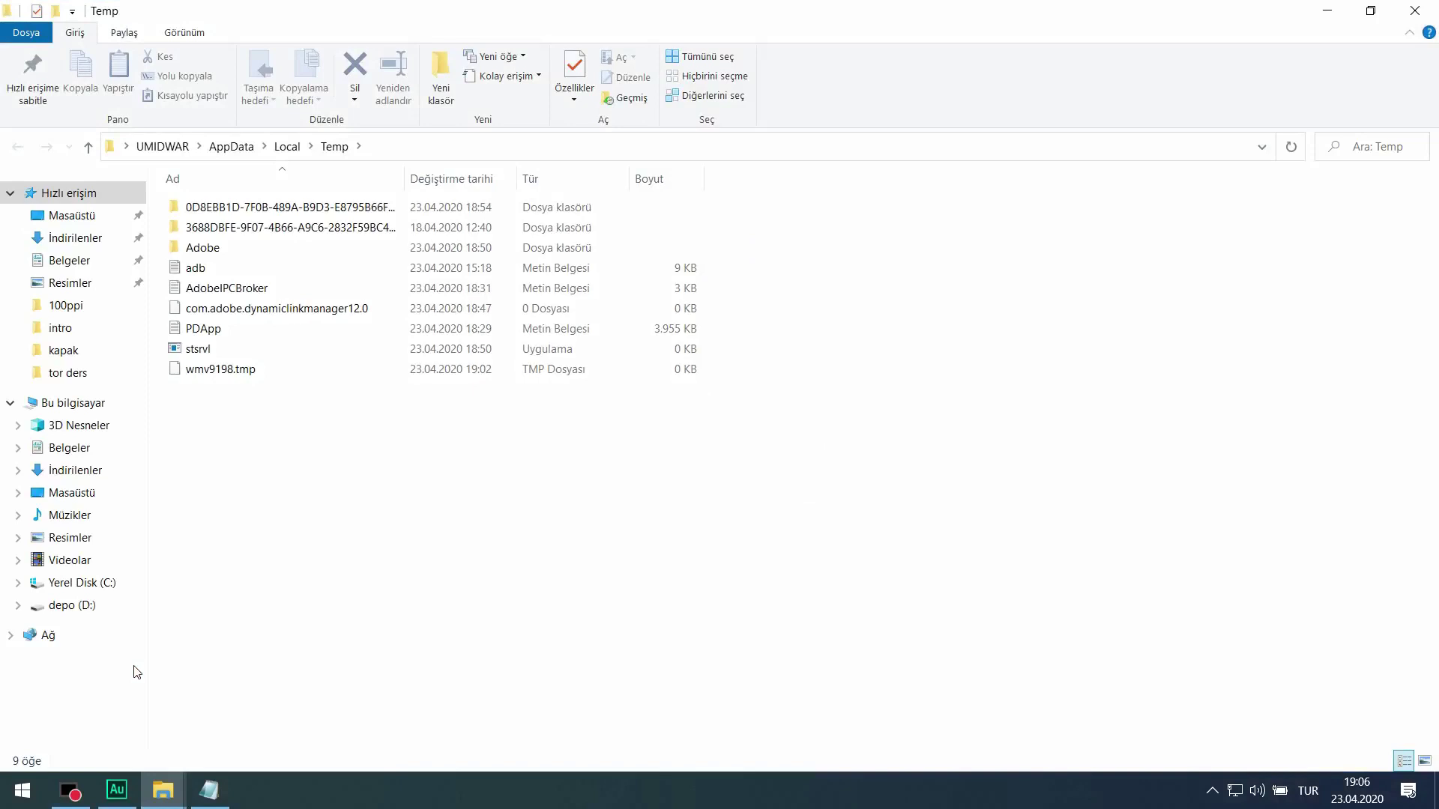
- Permanently delete everything in the user's local Temp folder, skipping all items that are in use or need administrator permission
key(ctrl+a)
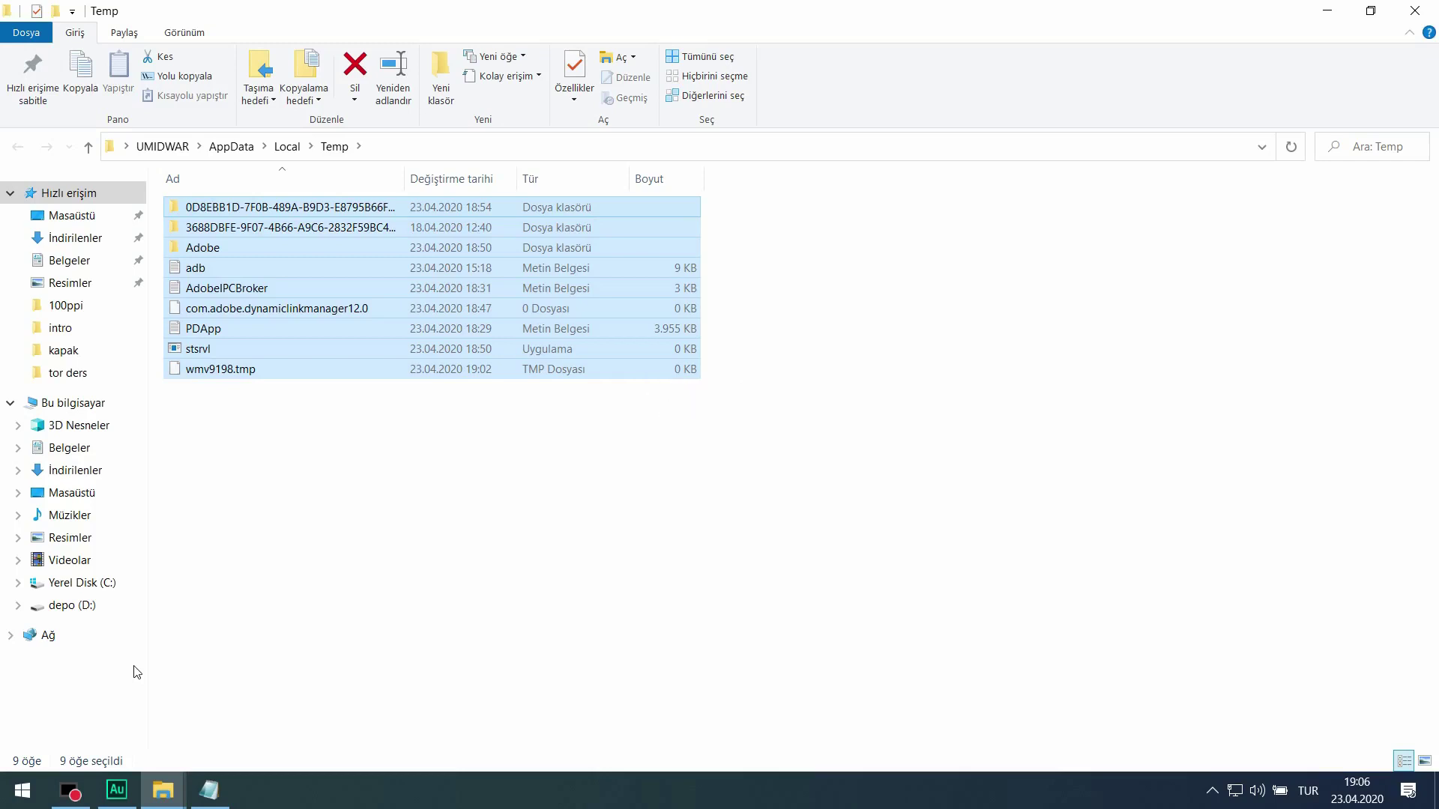
key(shift+Delete)
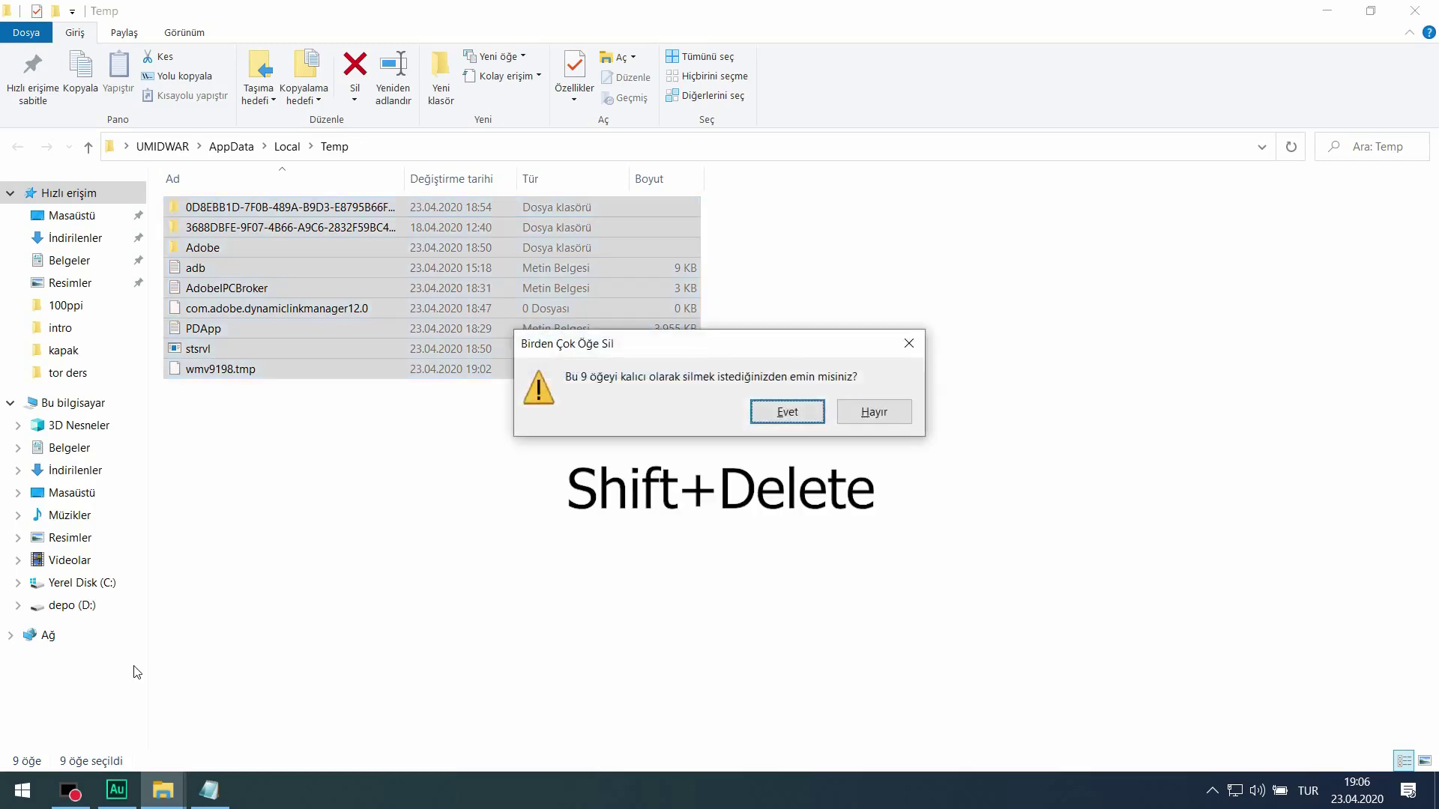
key(Return)
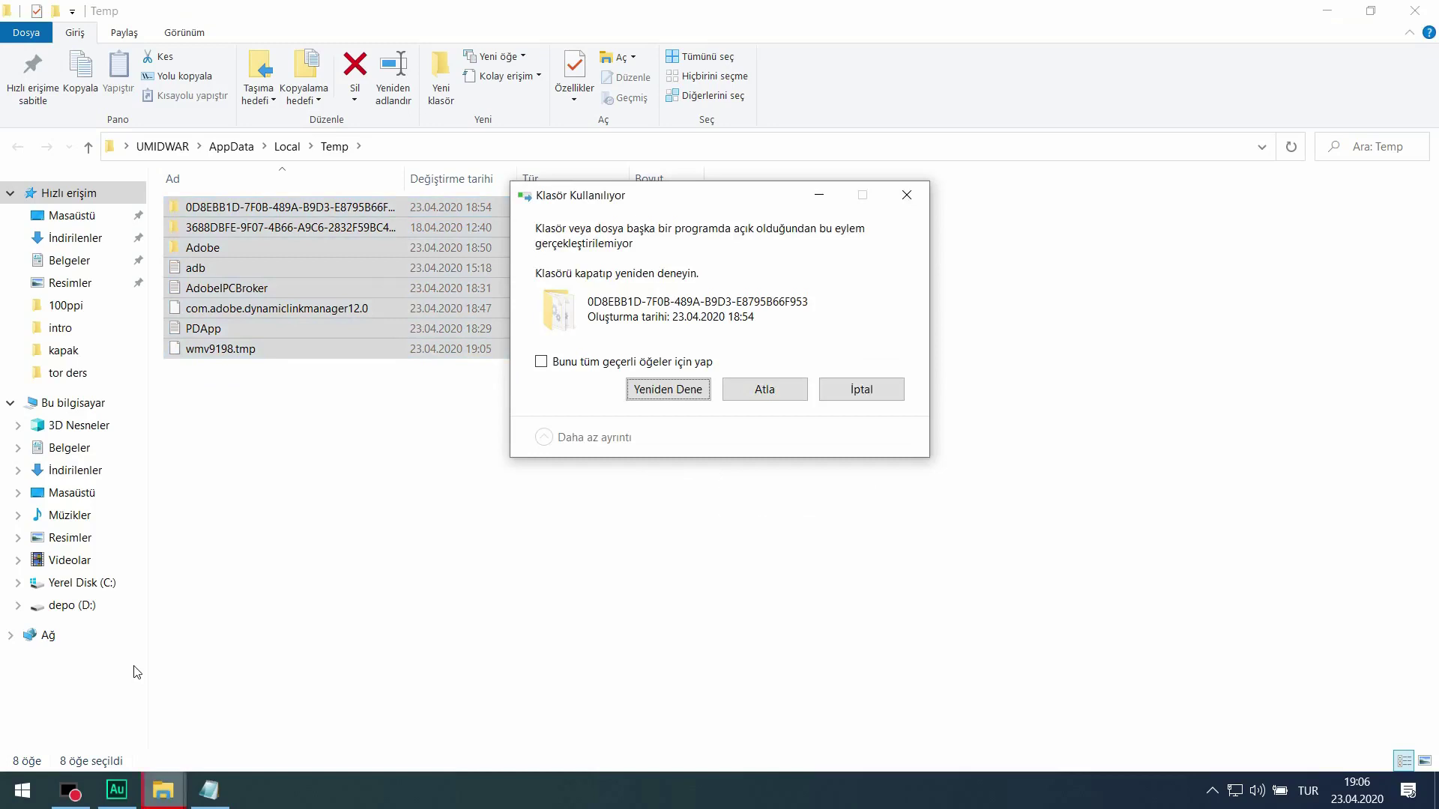
click(560, 363)
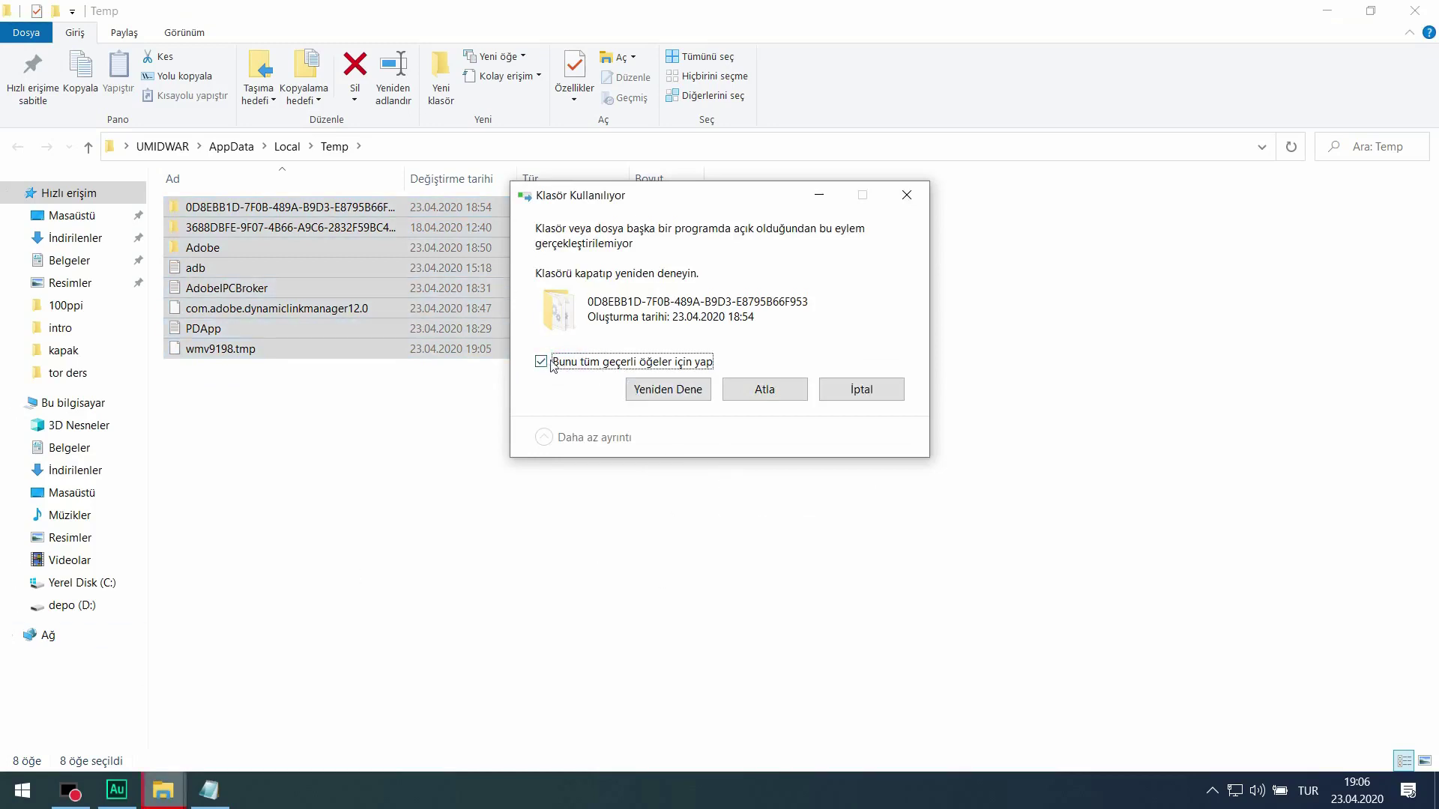
click(766, 393)
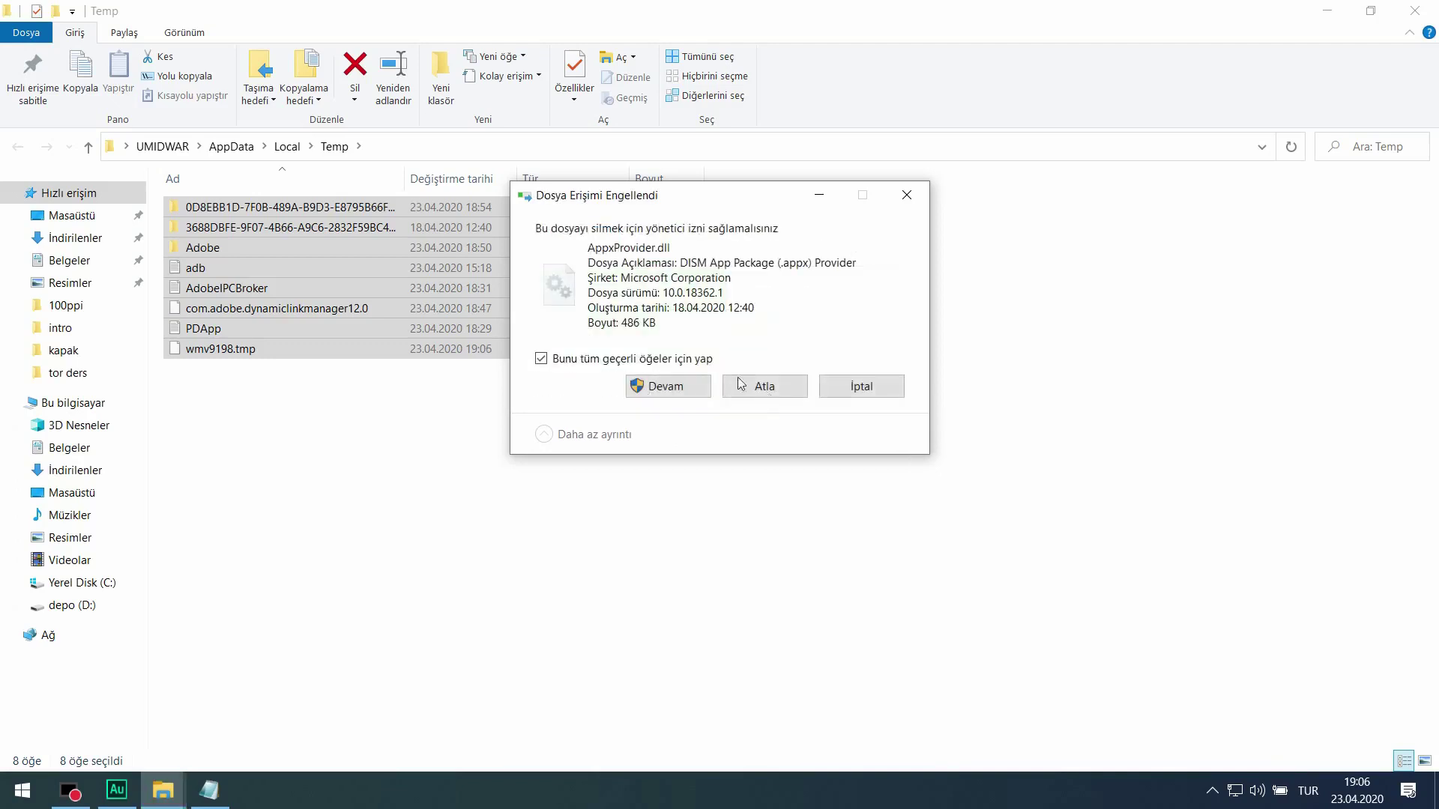
click(764, 388)
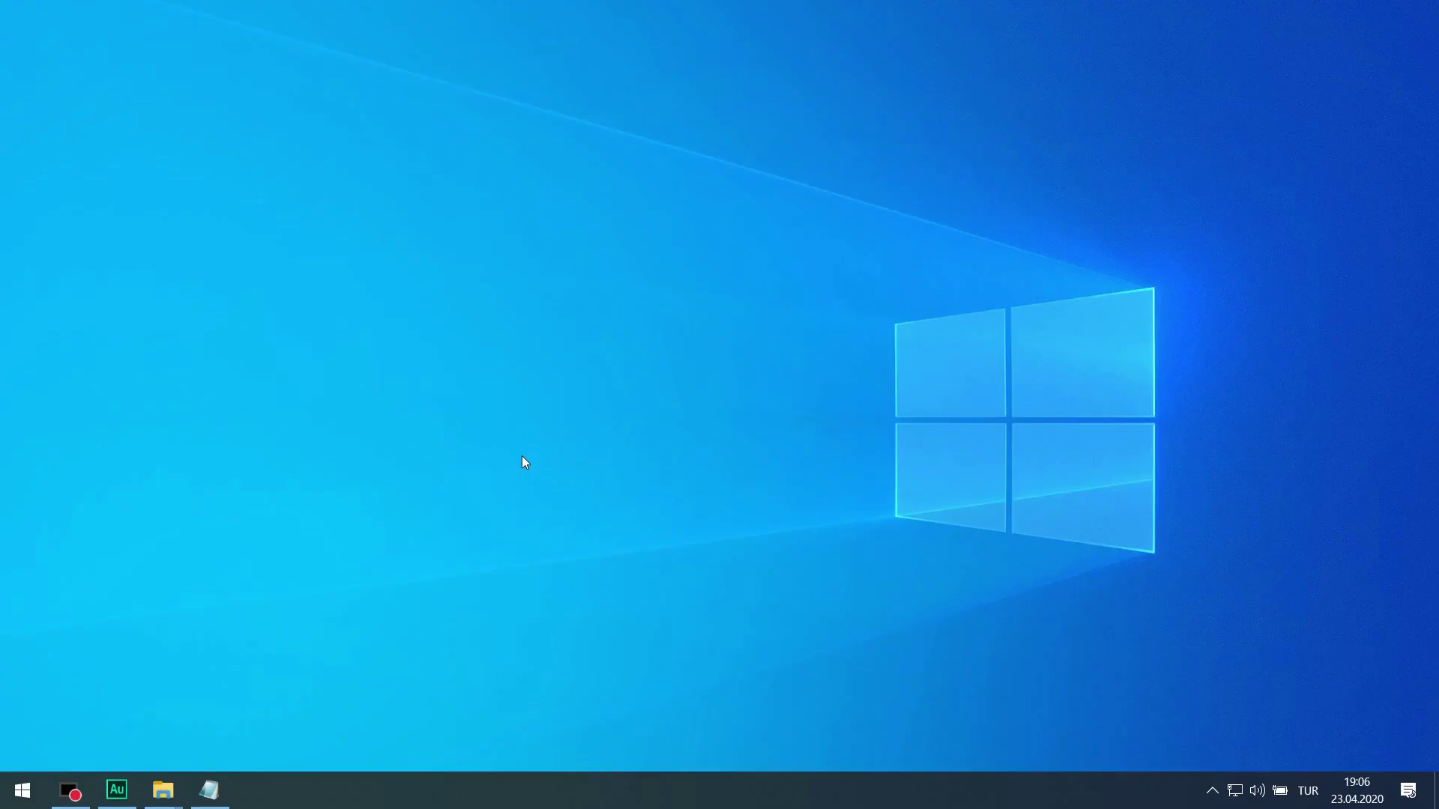
- Open the Windows Prefetch folder by running the command prefetch from the Run dialog
key(super+r)
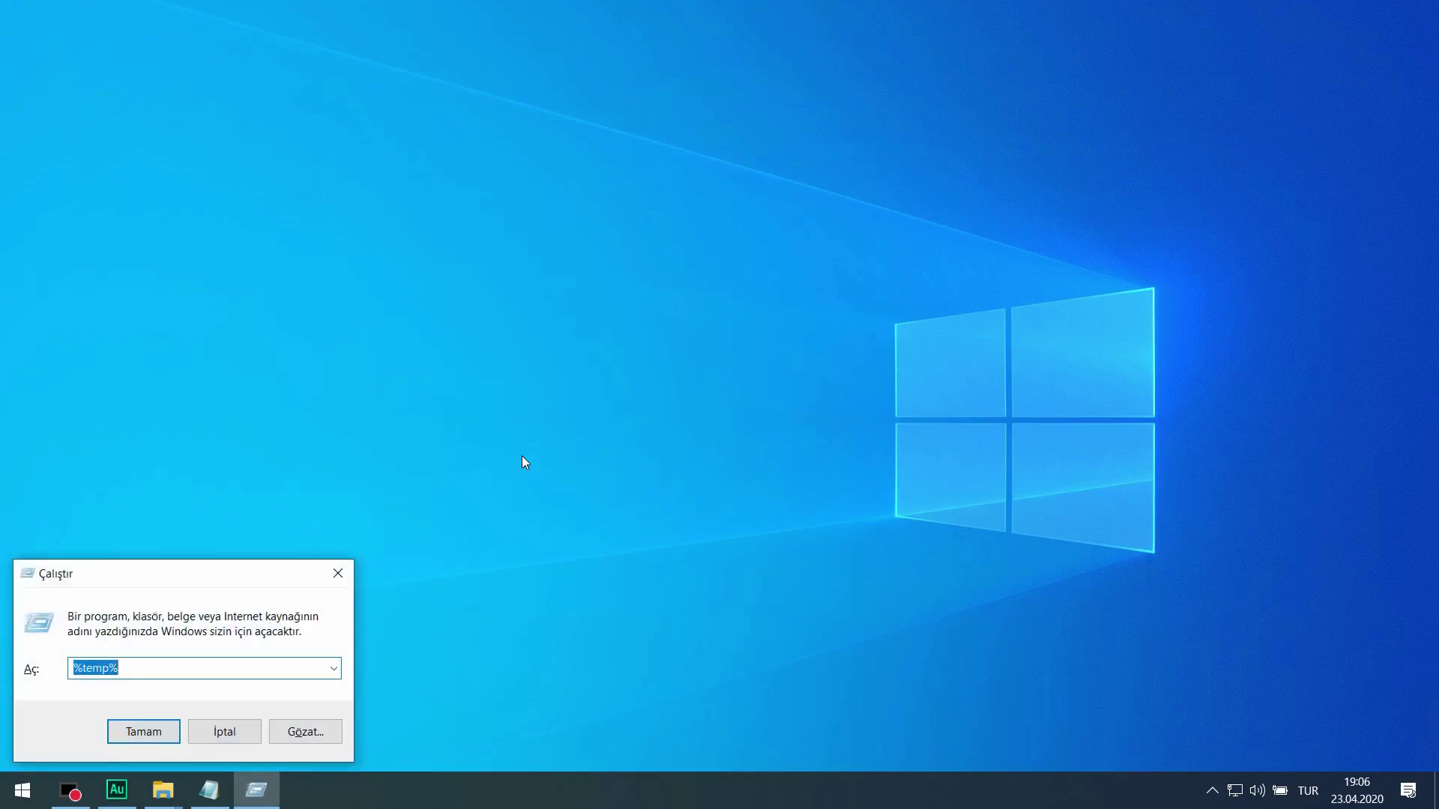
text(per)
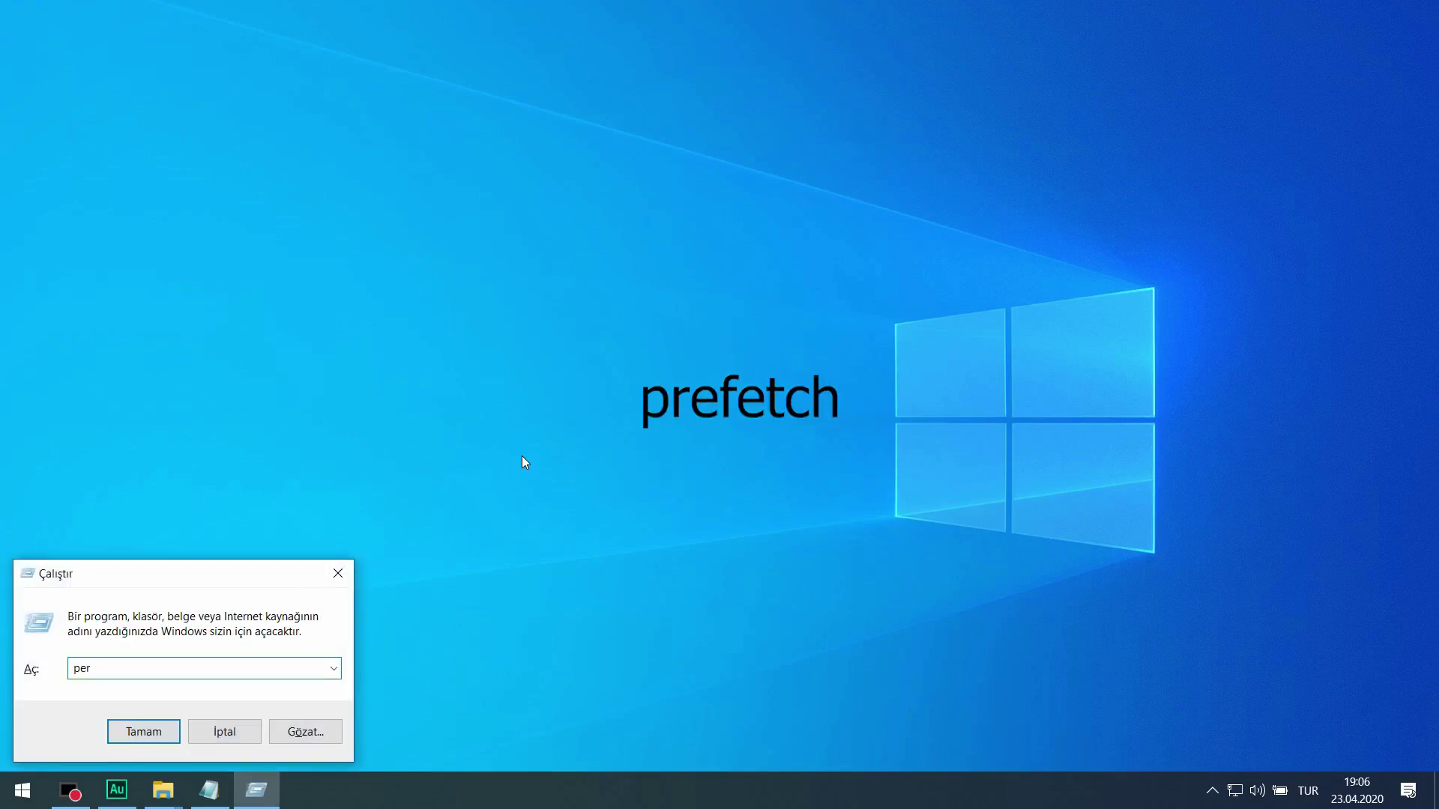
key(BackSpace)
key(BackSpace)
text(refetch)
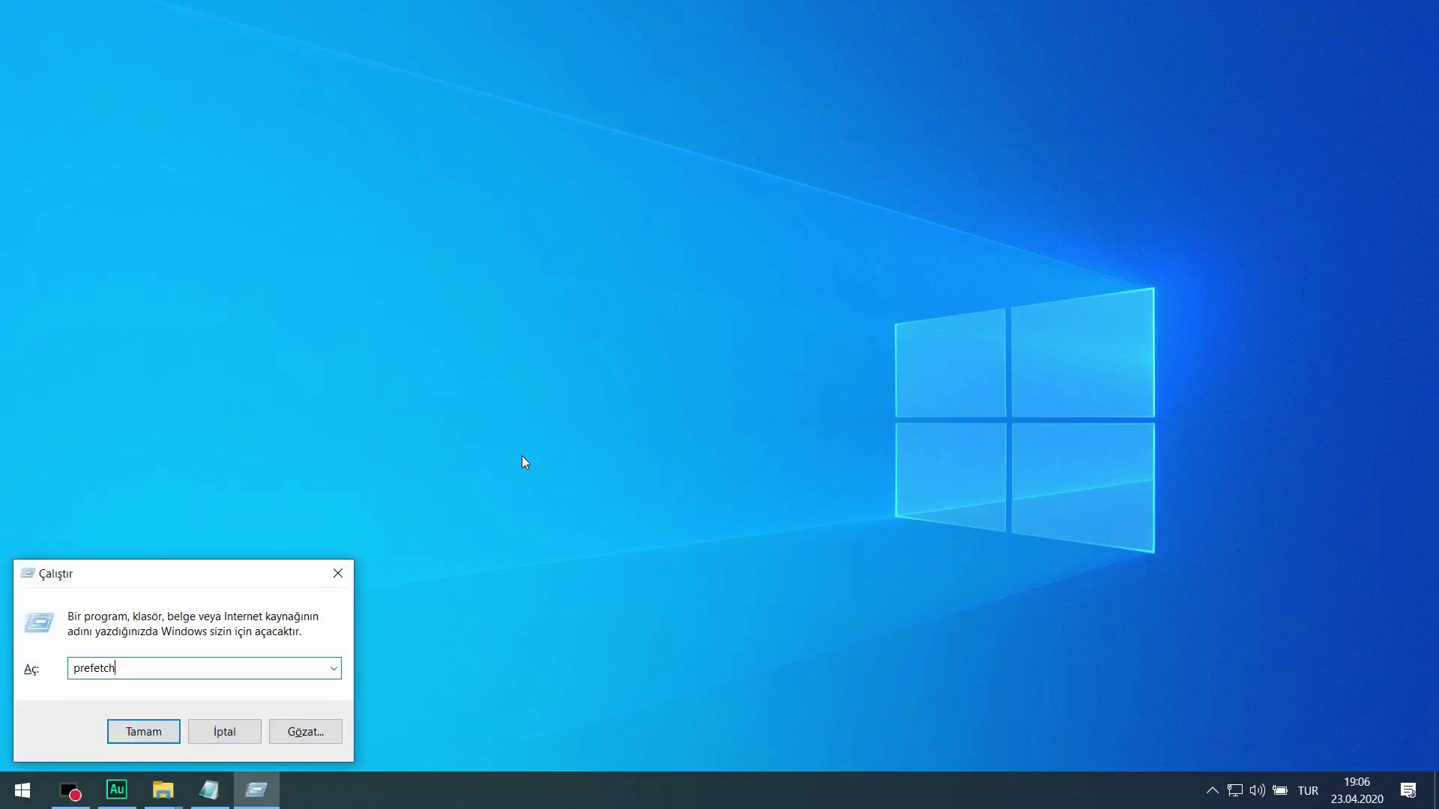
key(Return)
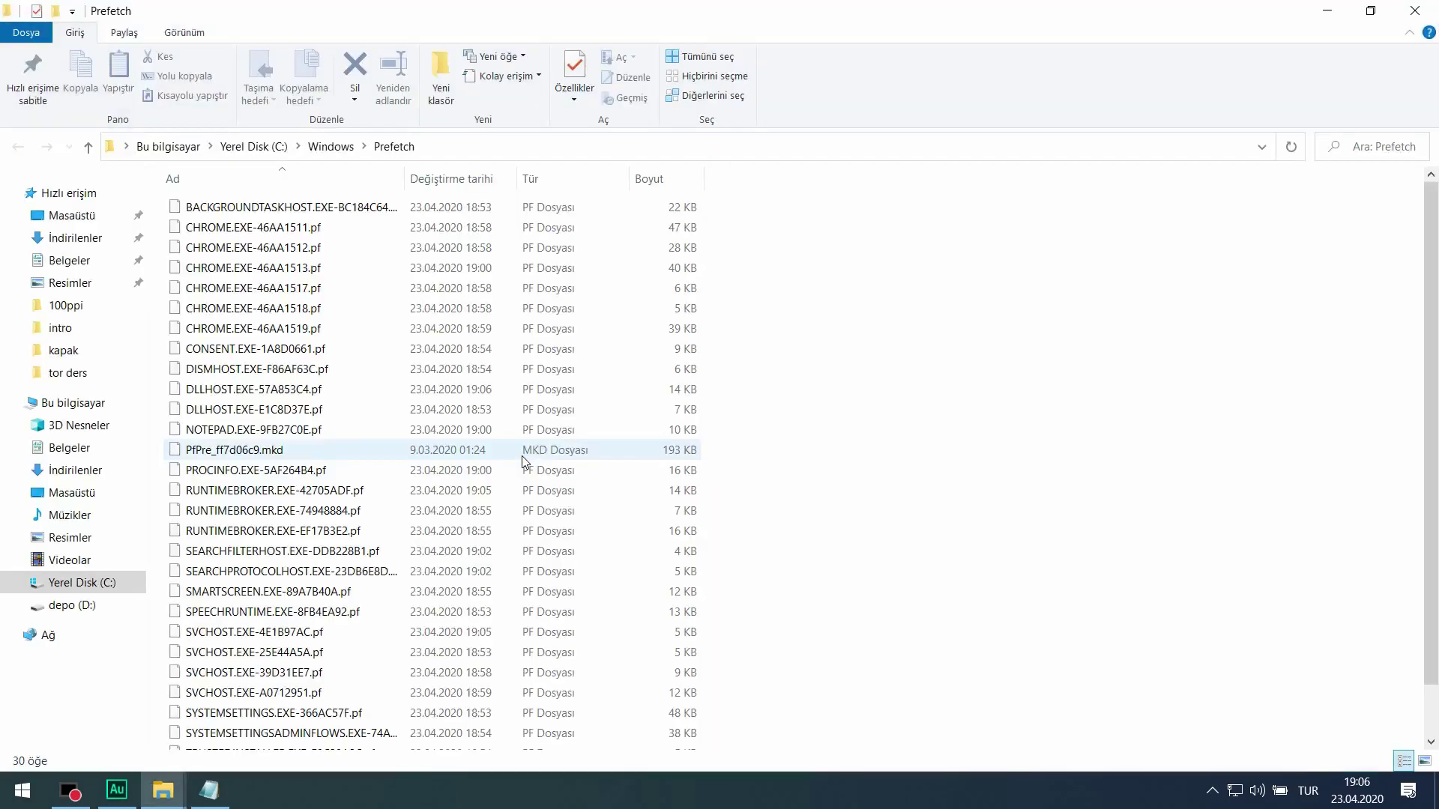
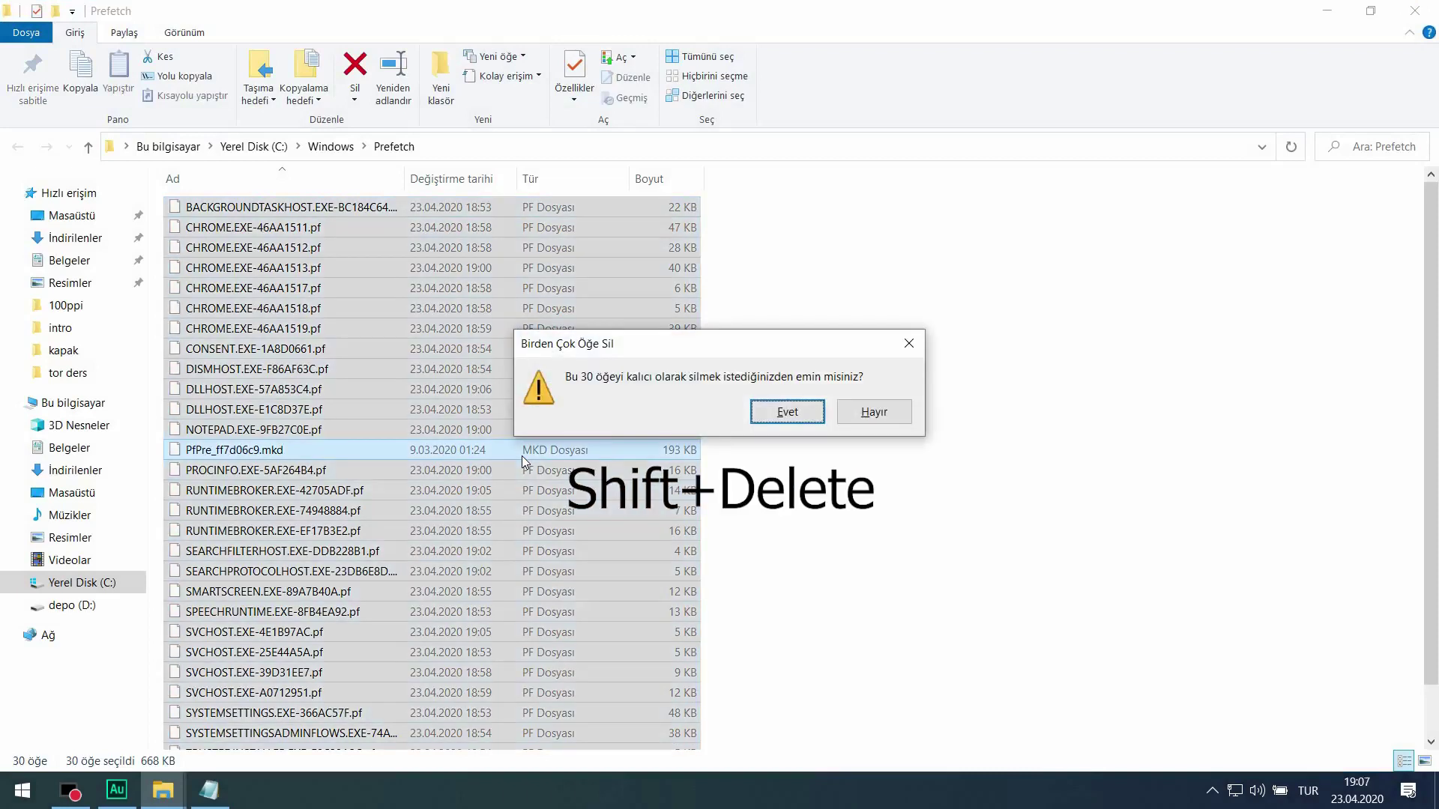
- Permanently delete all files in the Prefetch folder, skipping every file that is in use
key(Return)
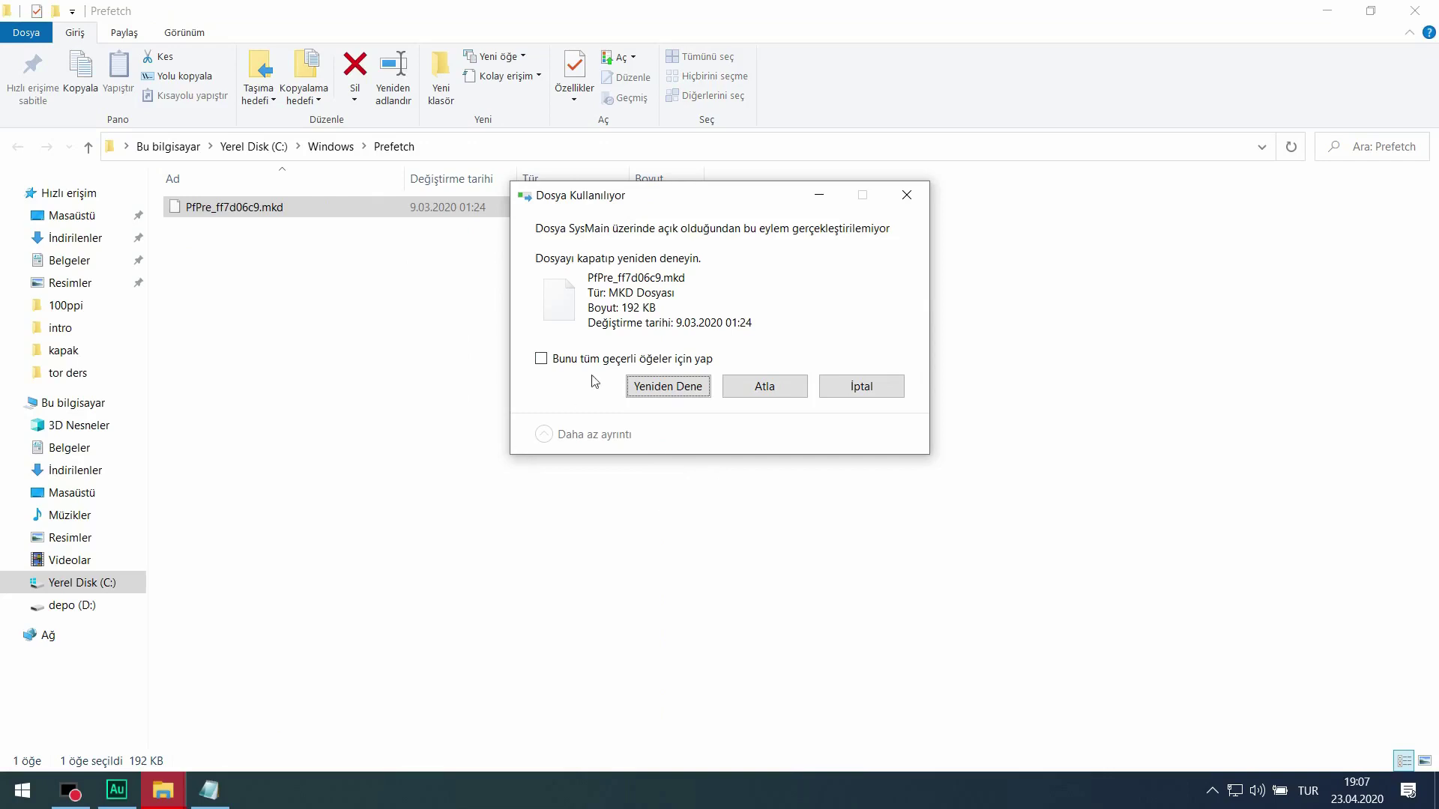
click(564, 361)
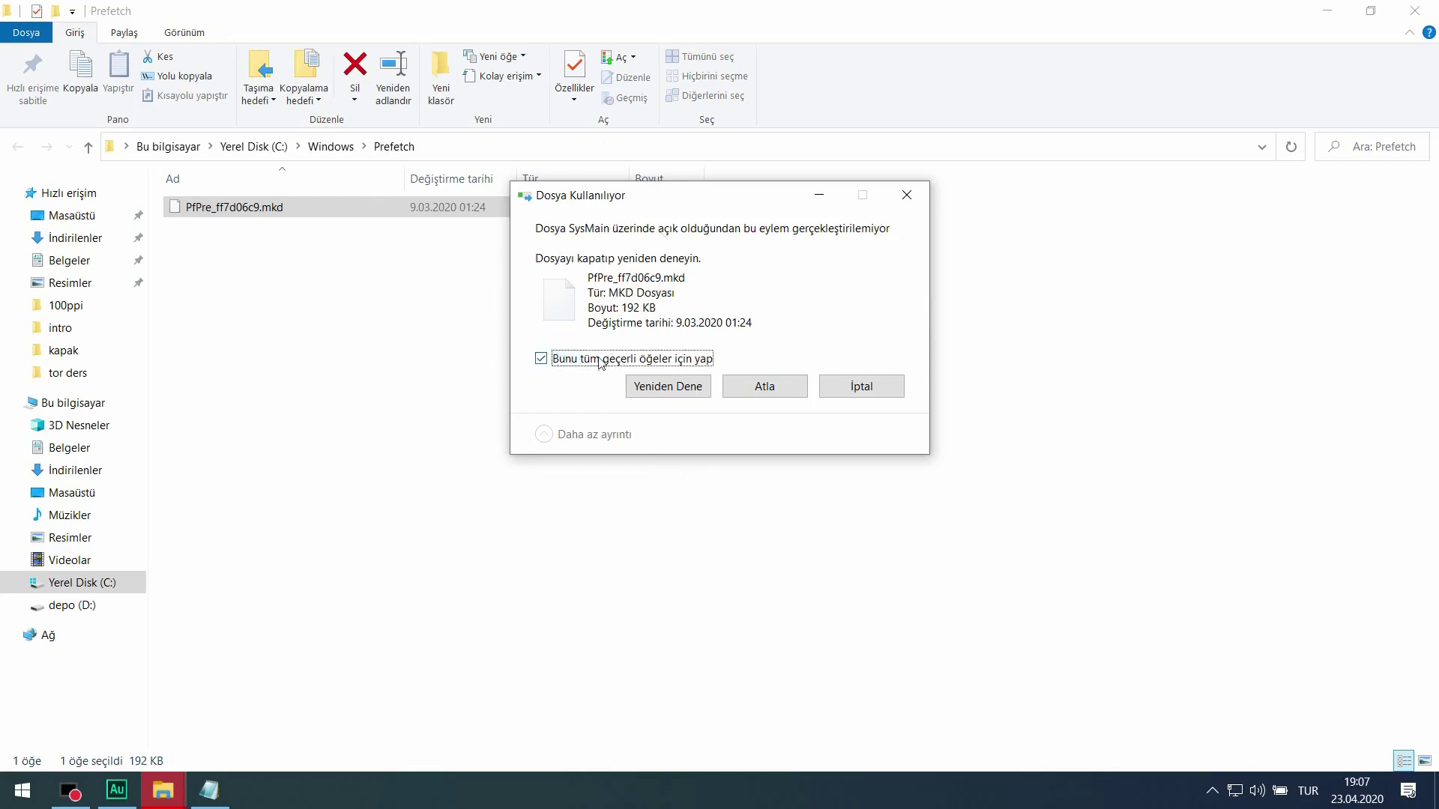
click(760, 391)
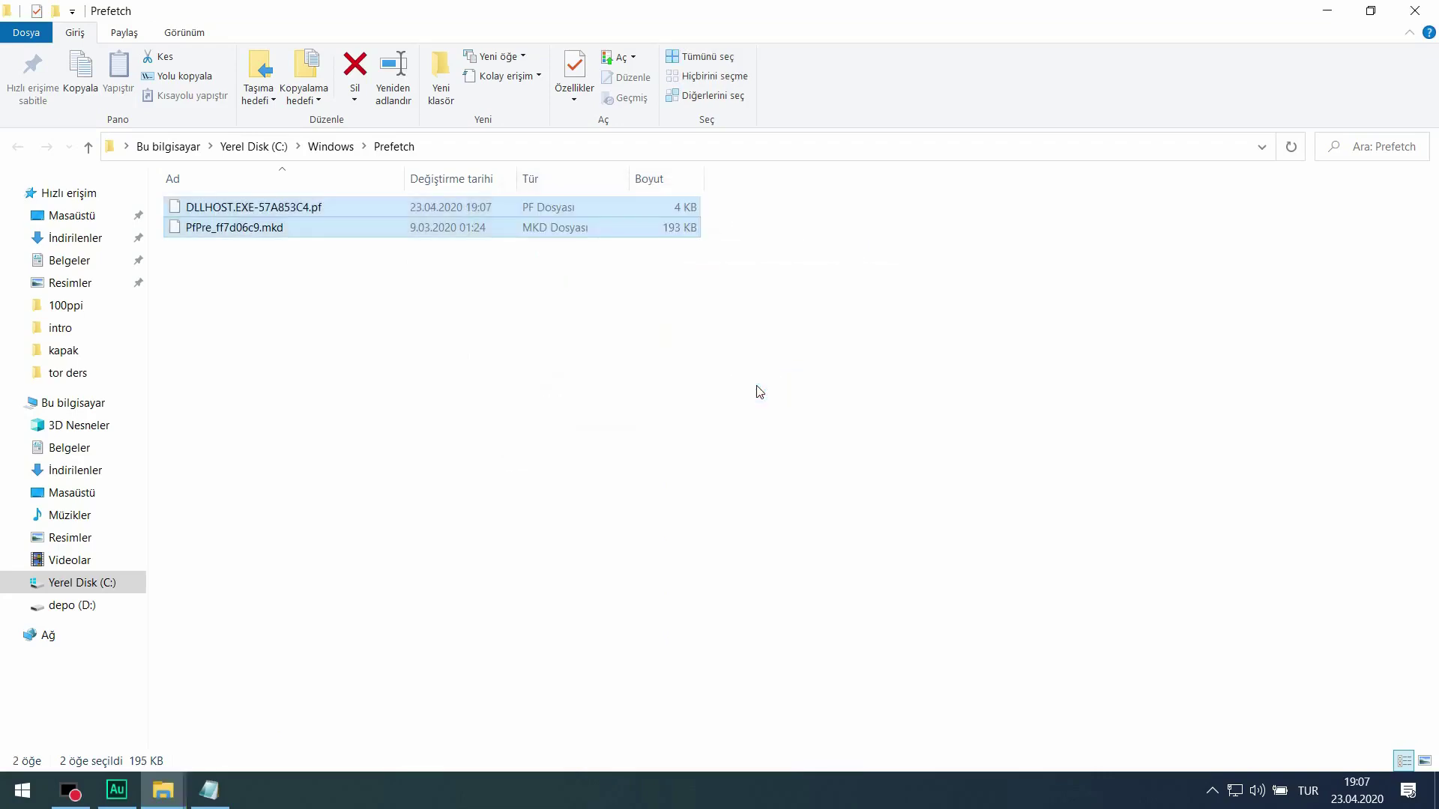
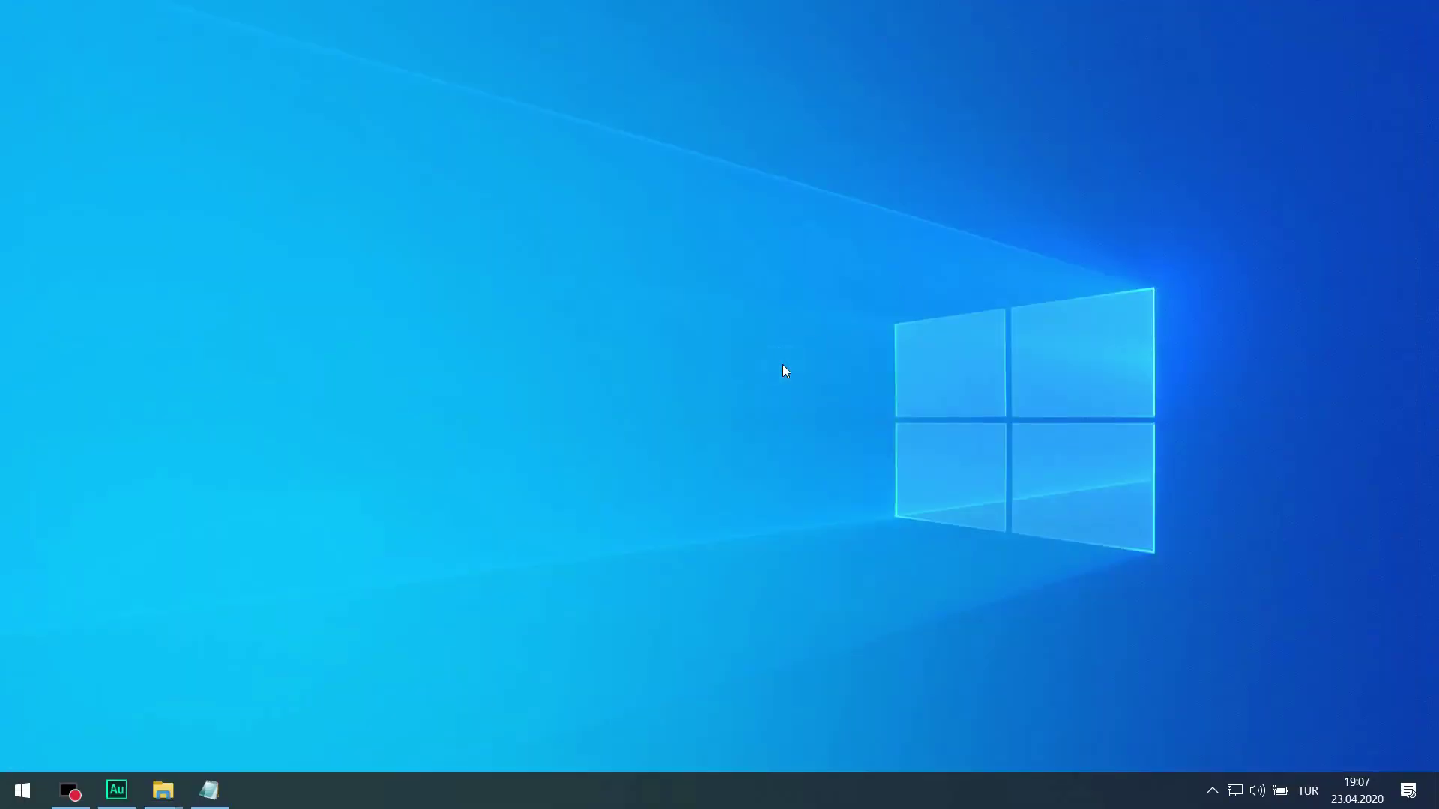
- Open the user's AppData Roaming folder by running %appdata% from the Run dialog, and maximize its window
key(super+r)
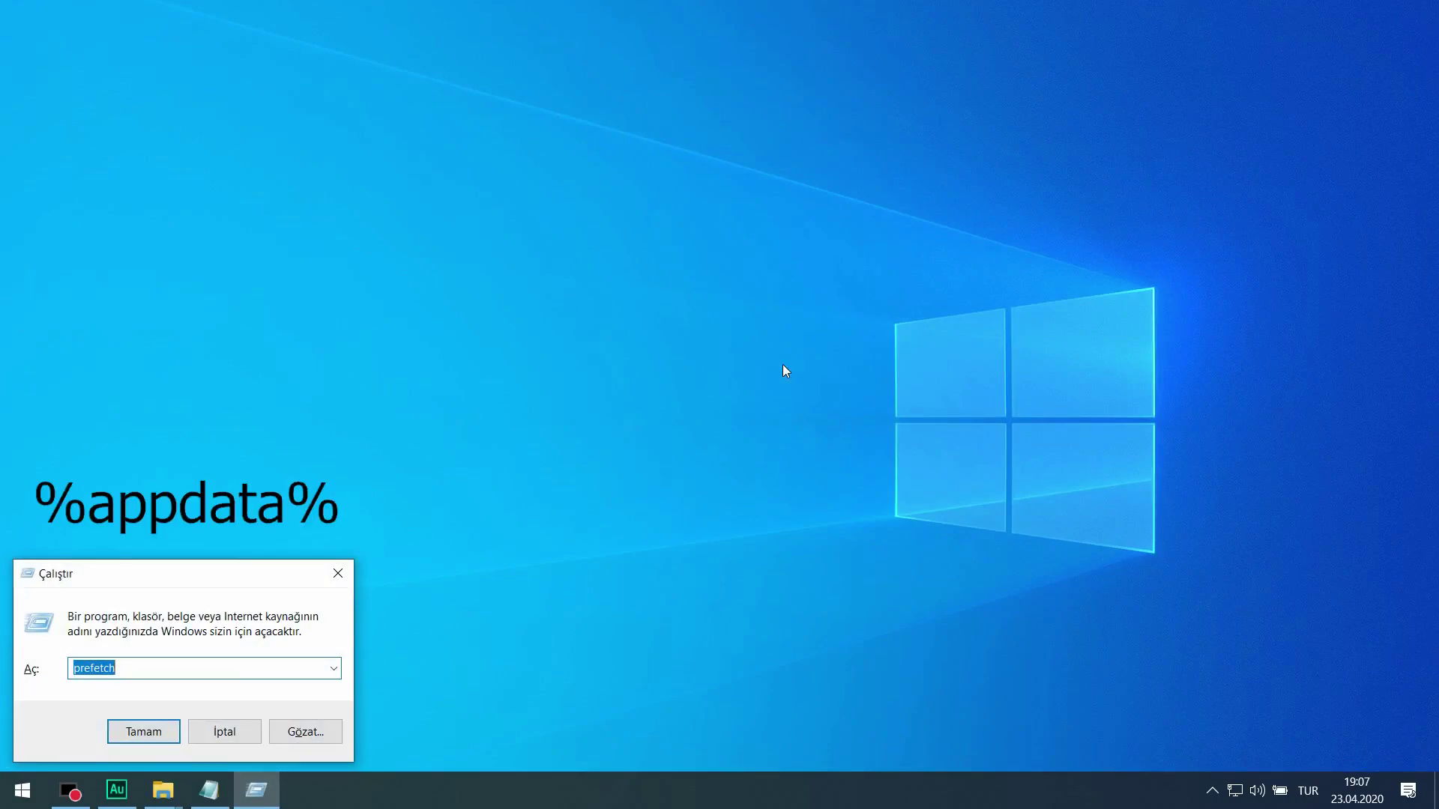
text(%)
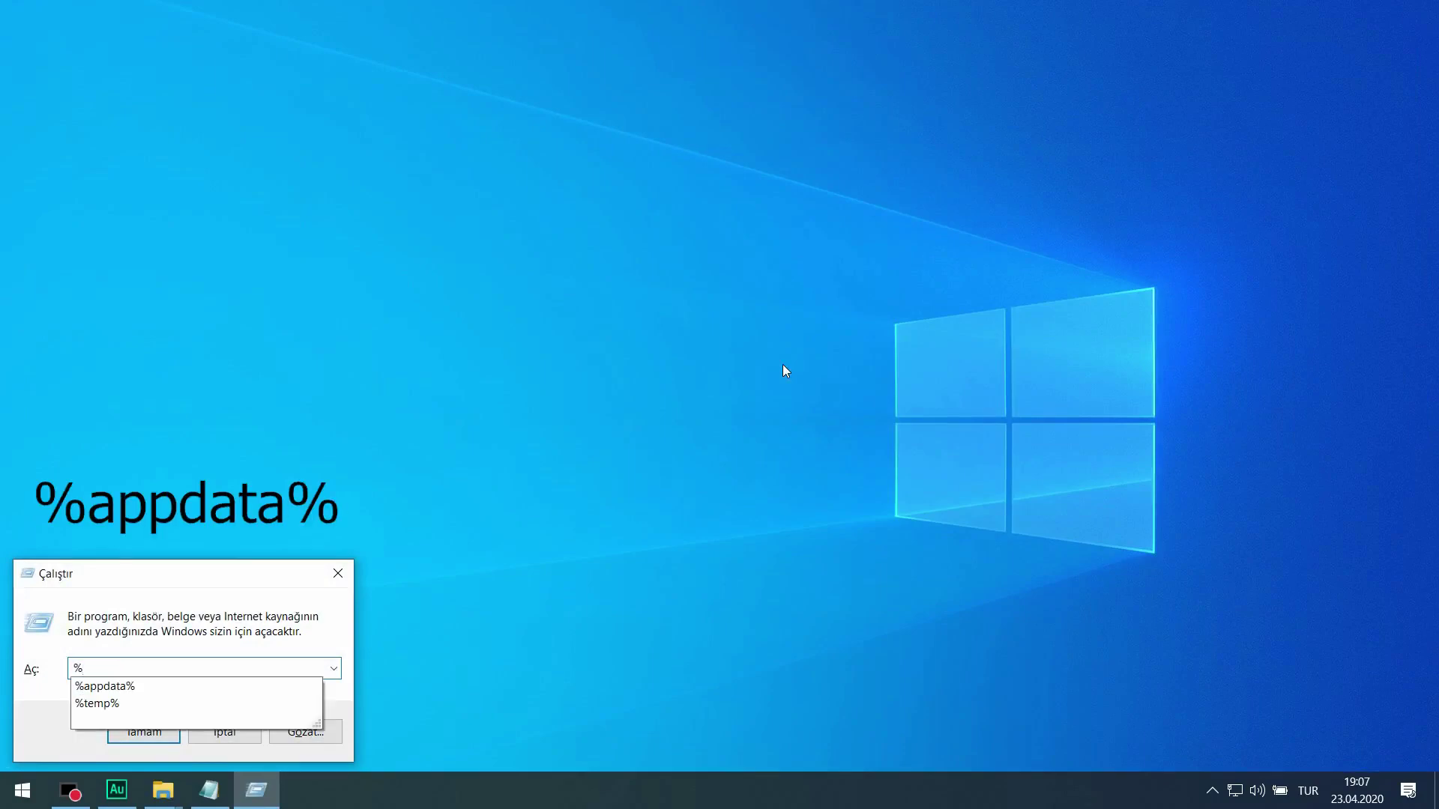
text(appdat)
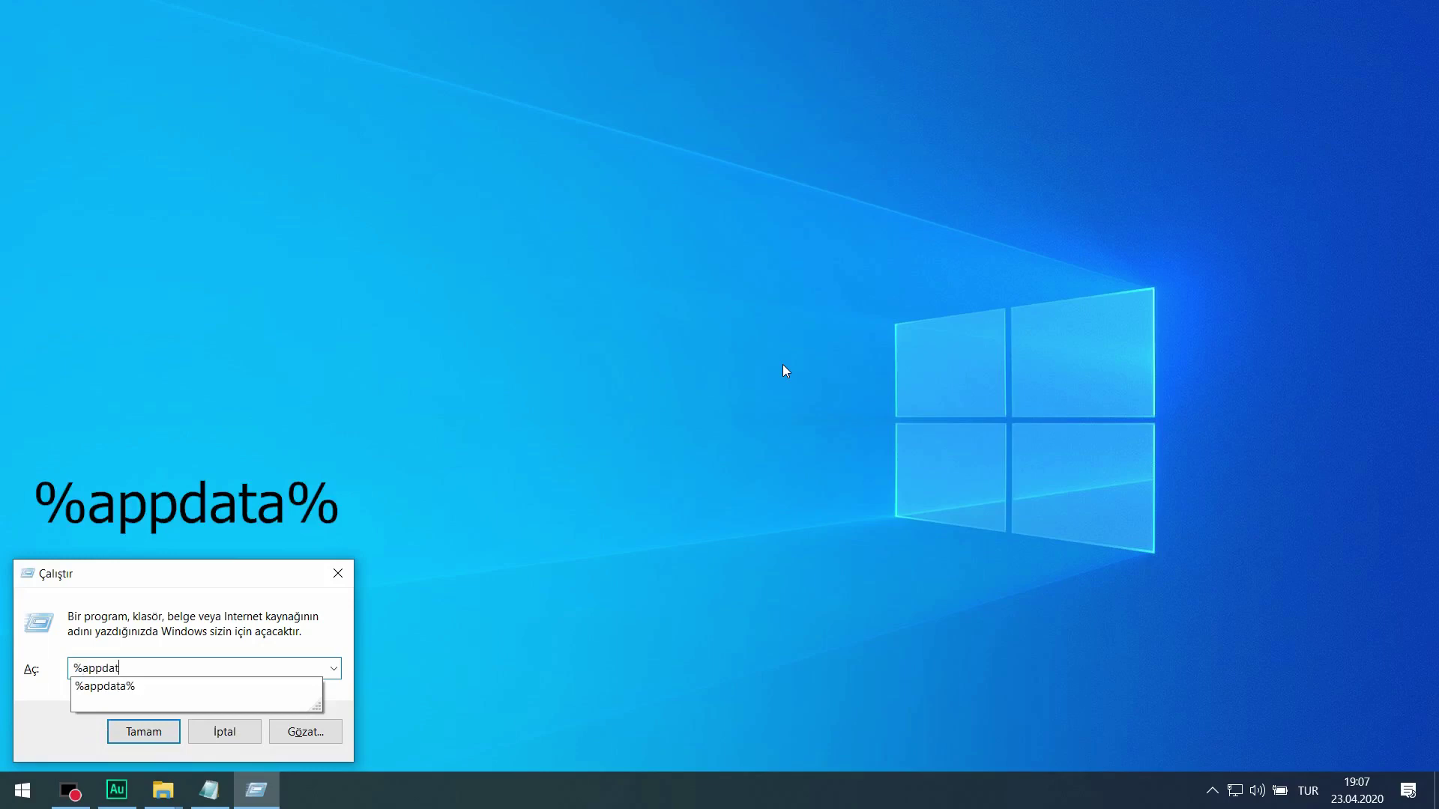
text(a%)
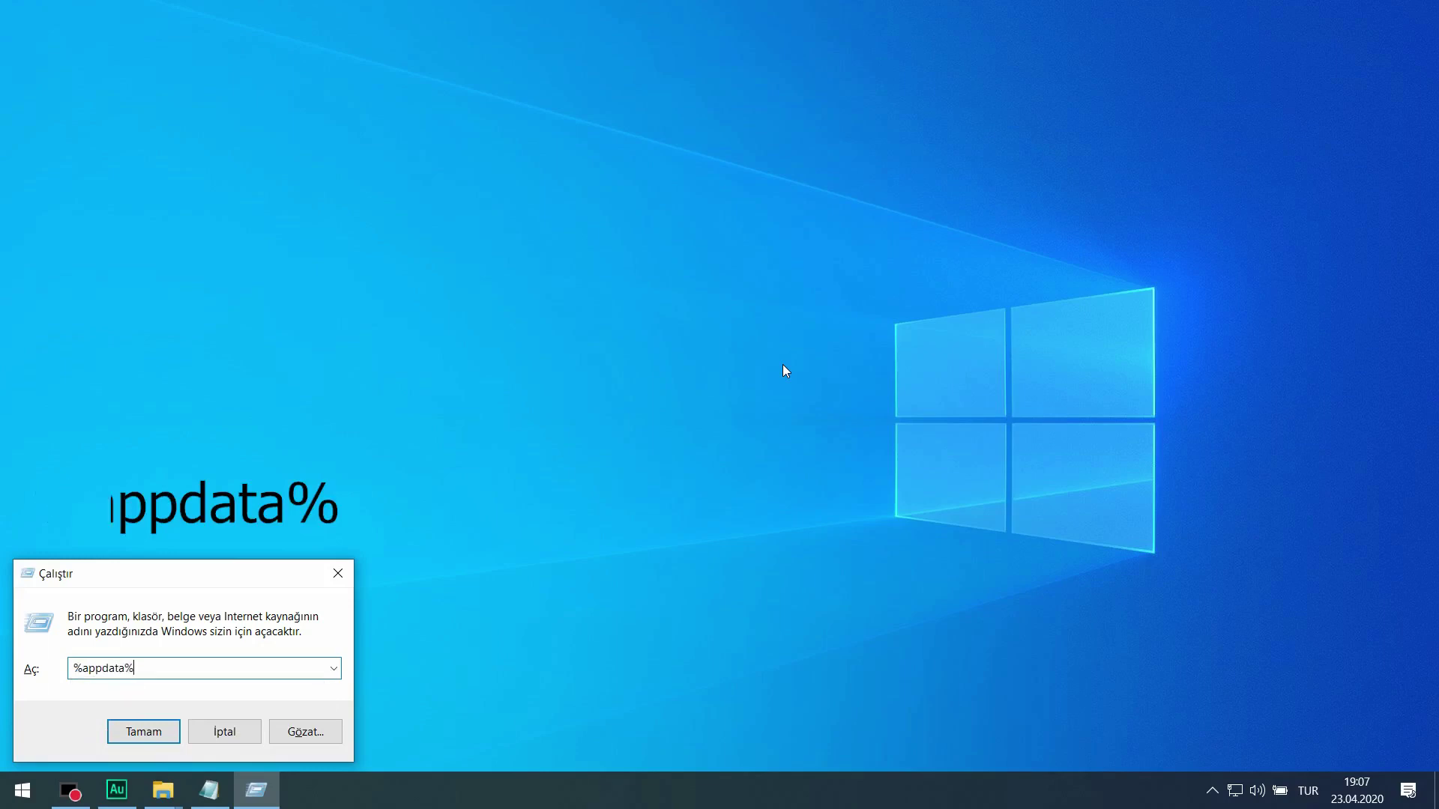
key(Return)
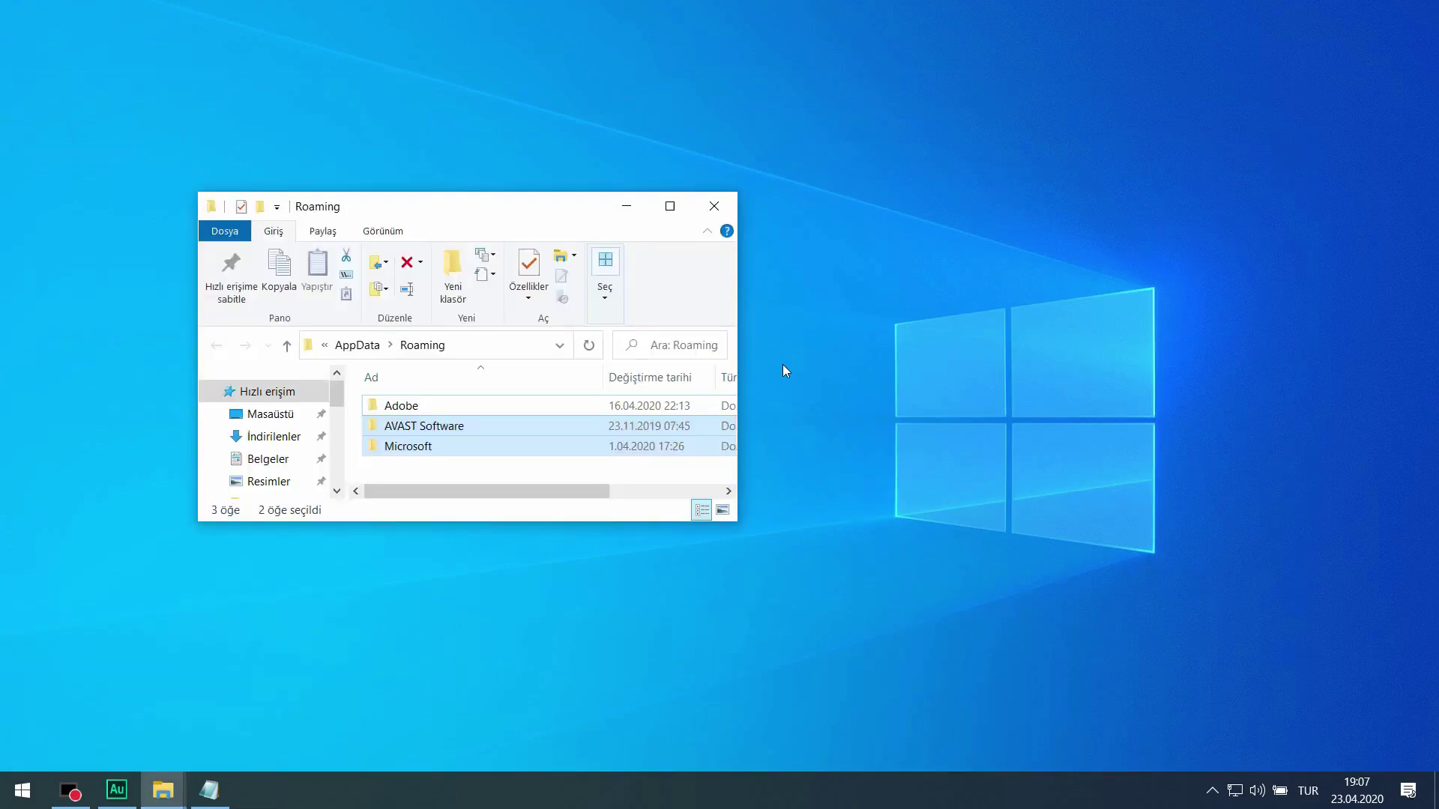
click(669, 206)
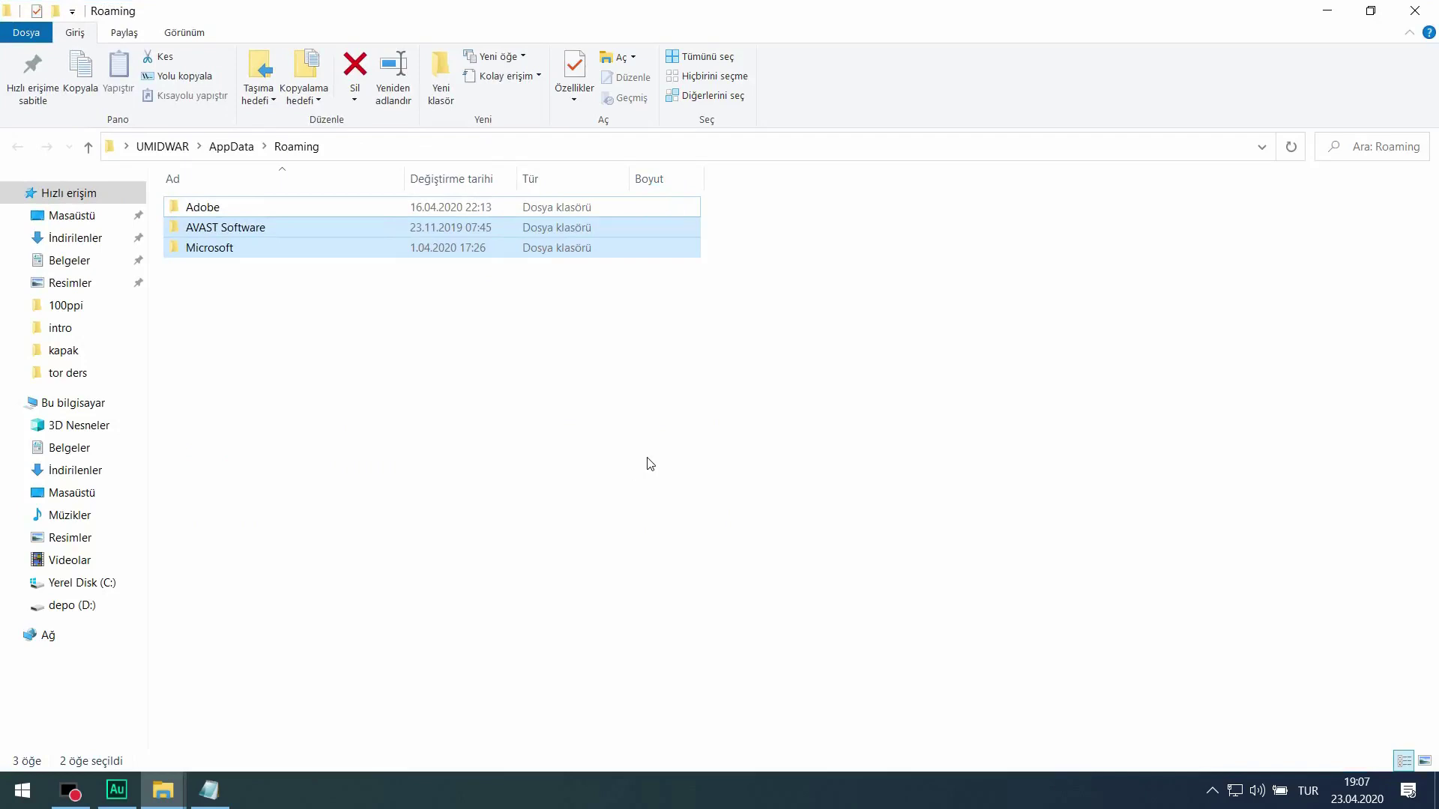
- Try to permanently delete the selected AVAST Software and Microsoft folders from Roaming, and close the folder window
key(shift+Delete)
click(1434, 11)
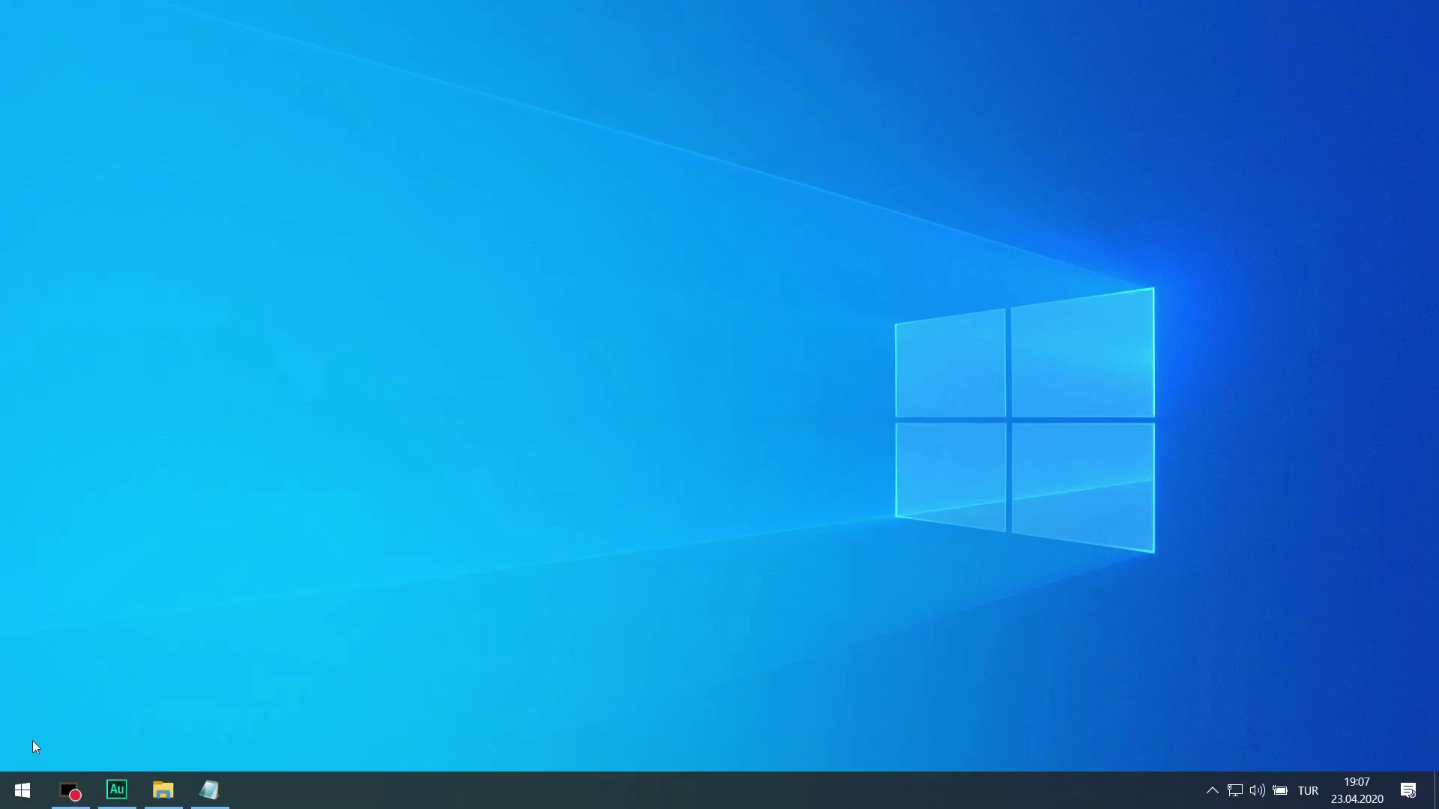
- Review the removable temporary files (Geçici dosyalar) under Sistem, Depolama in Windows Settings, and close Settings
right_click(18, 793)
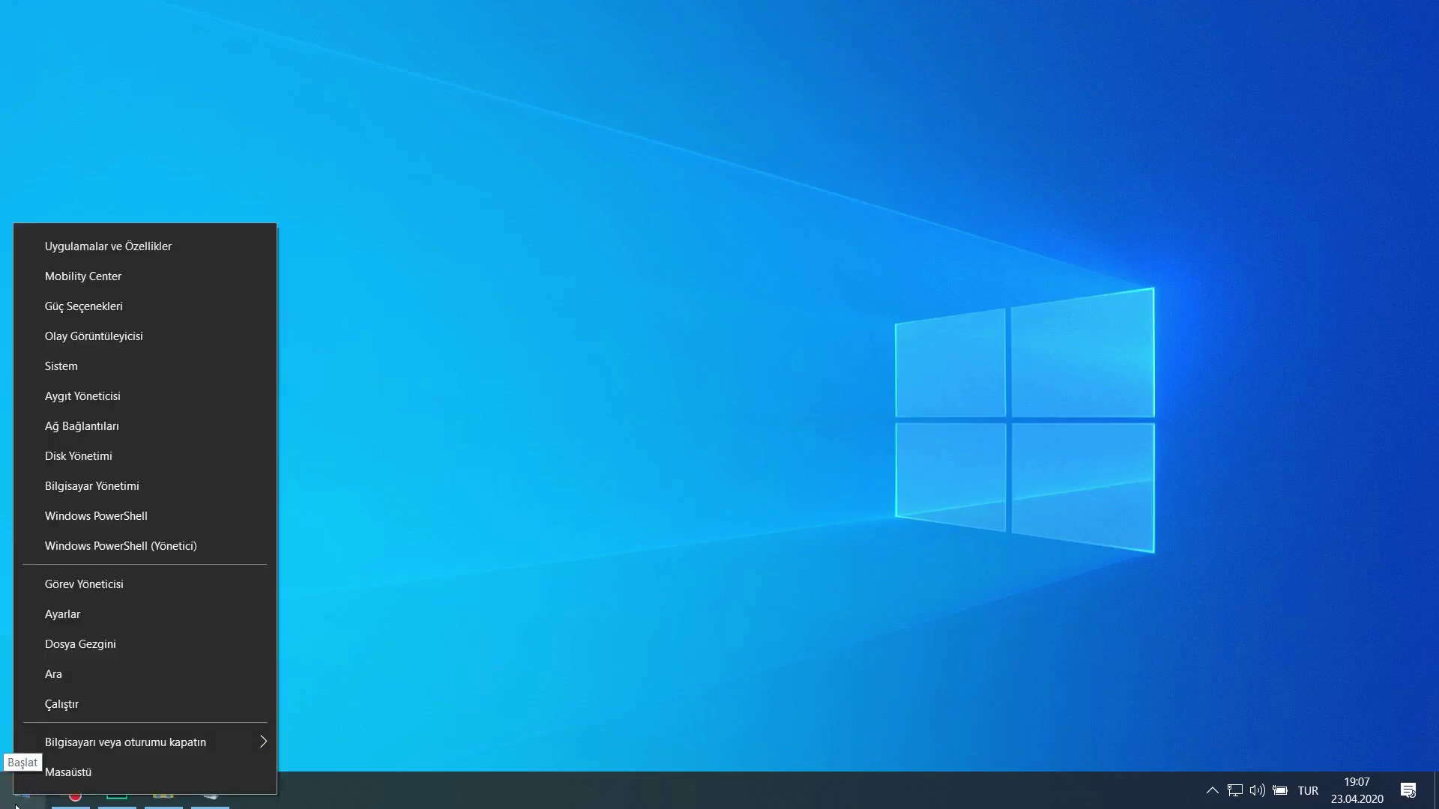
key(ctrl+i)
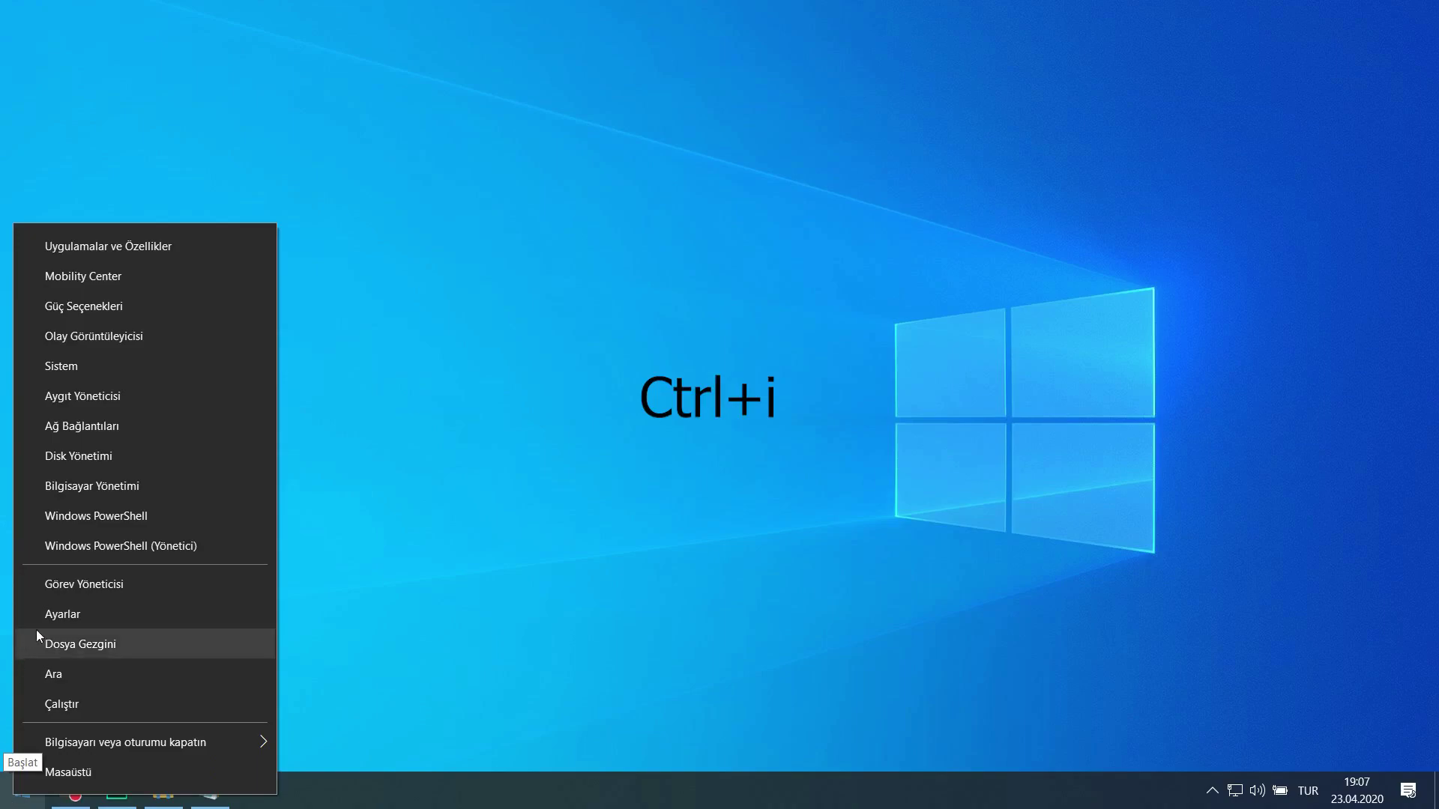
click(67, 623)
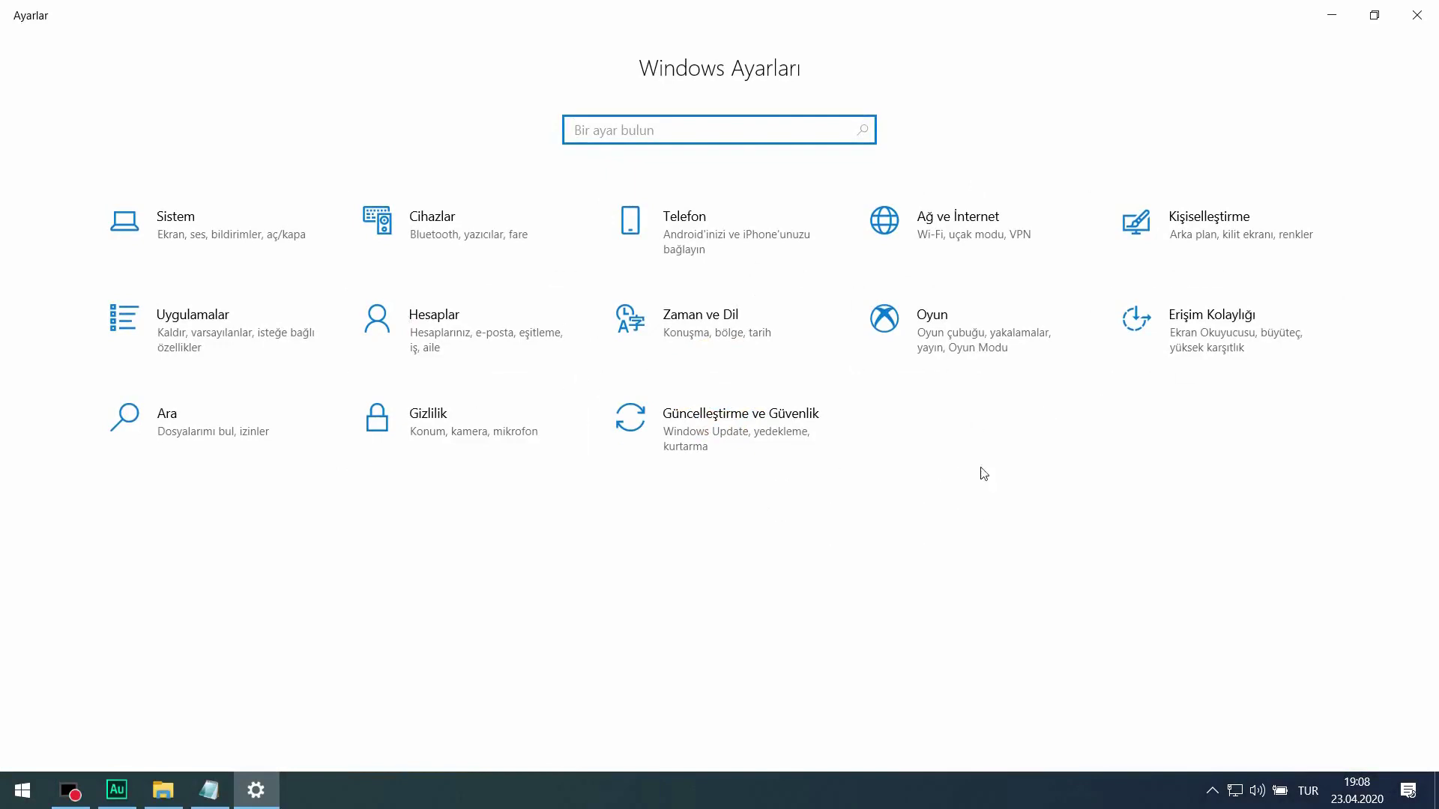
click(184, 240)
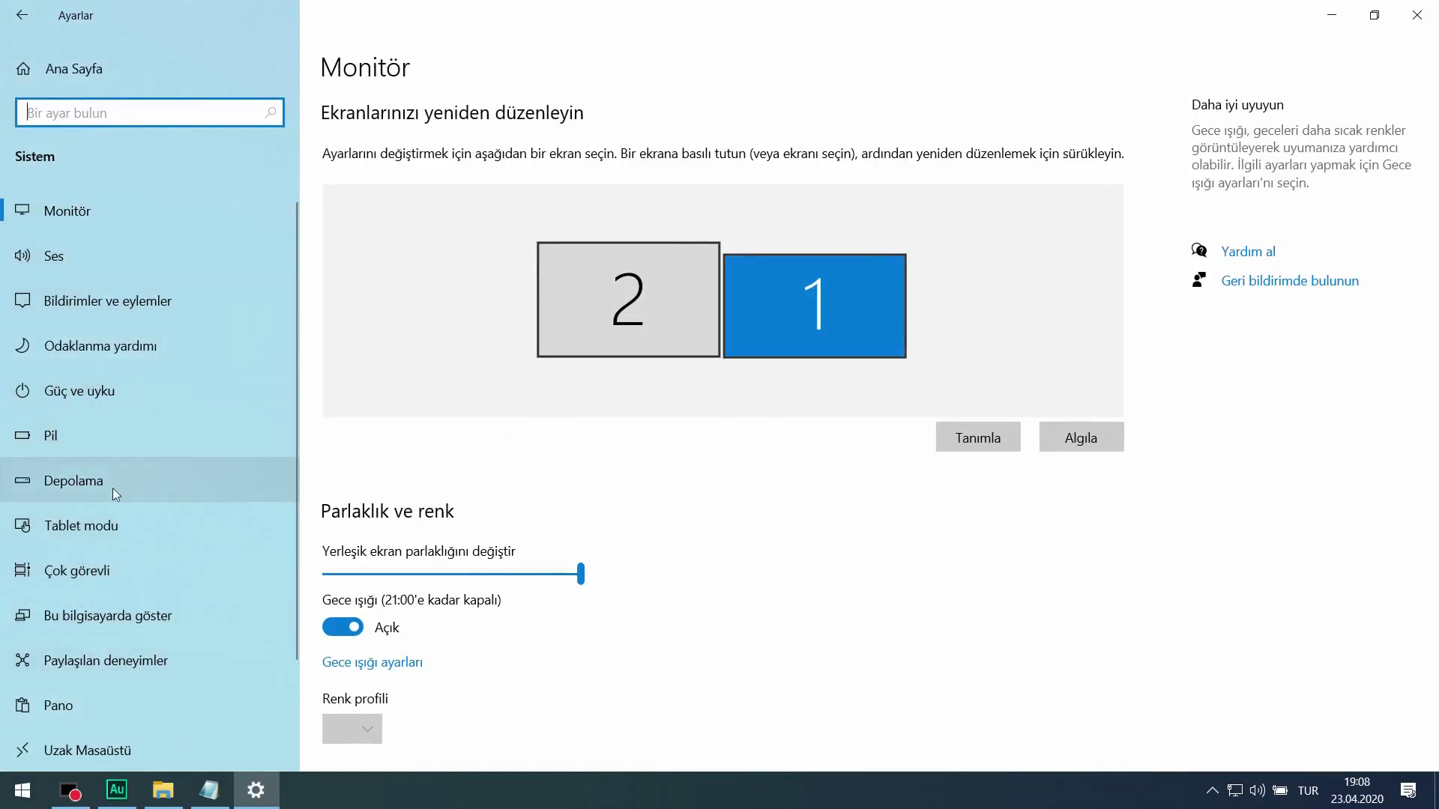
click(72, 485)
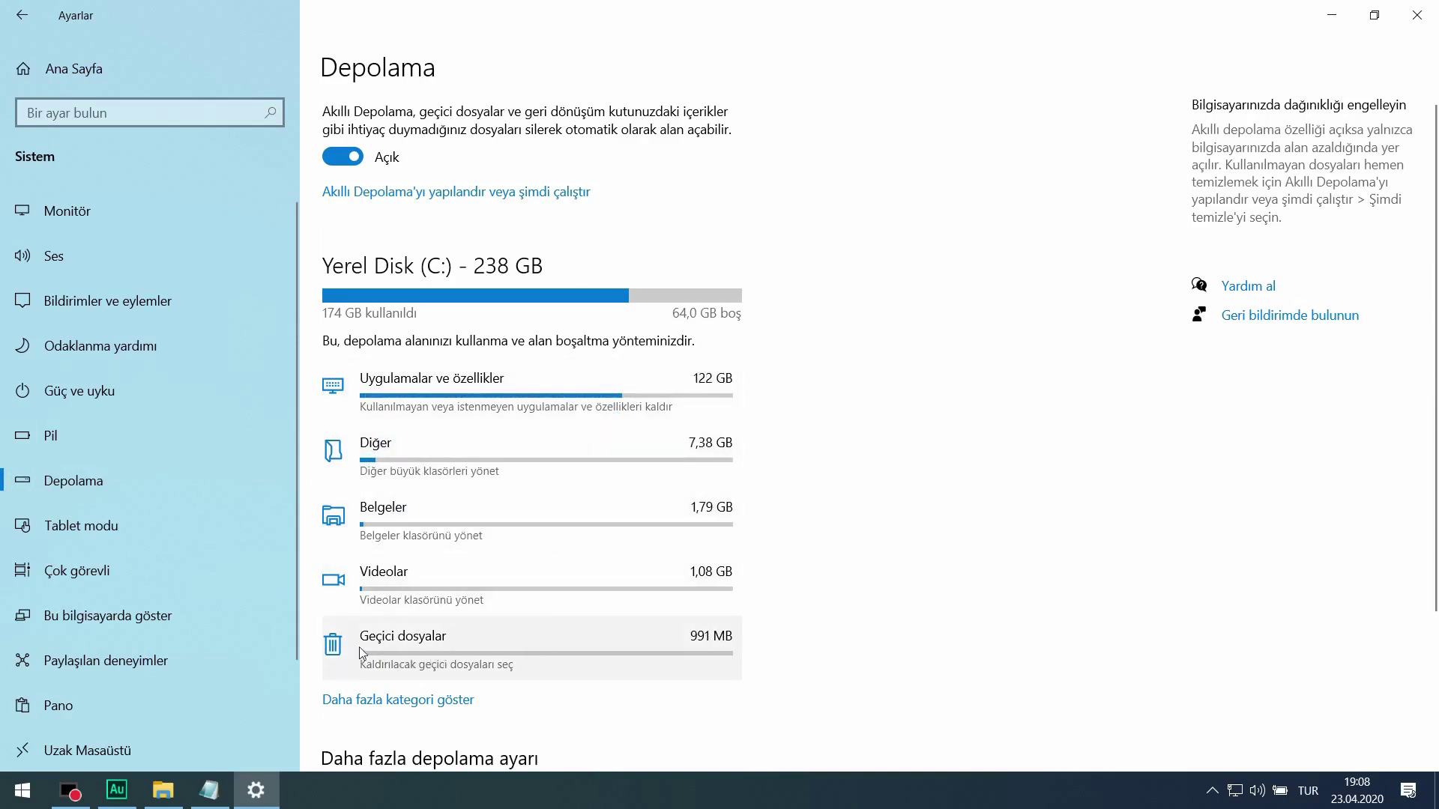
click(443, 654)
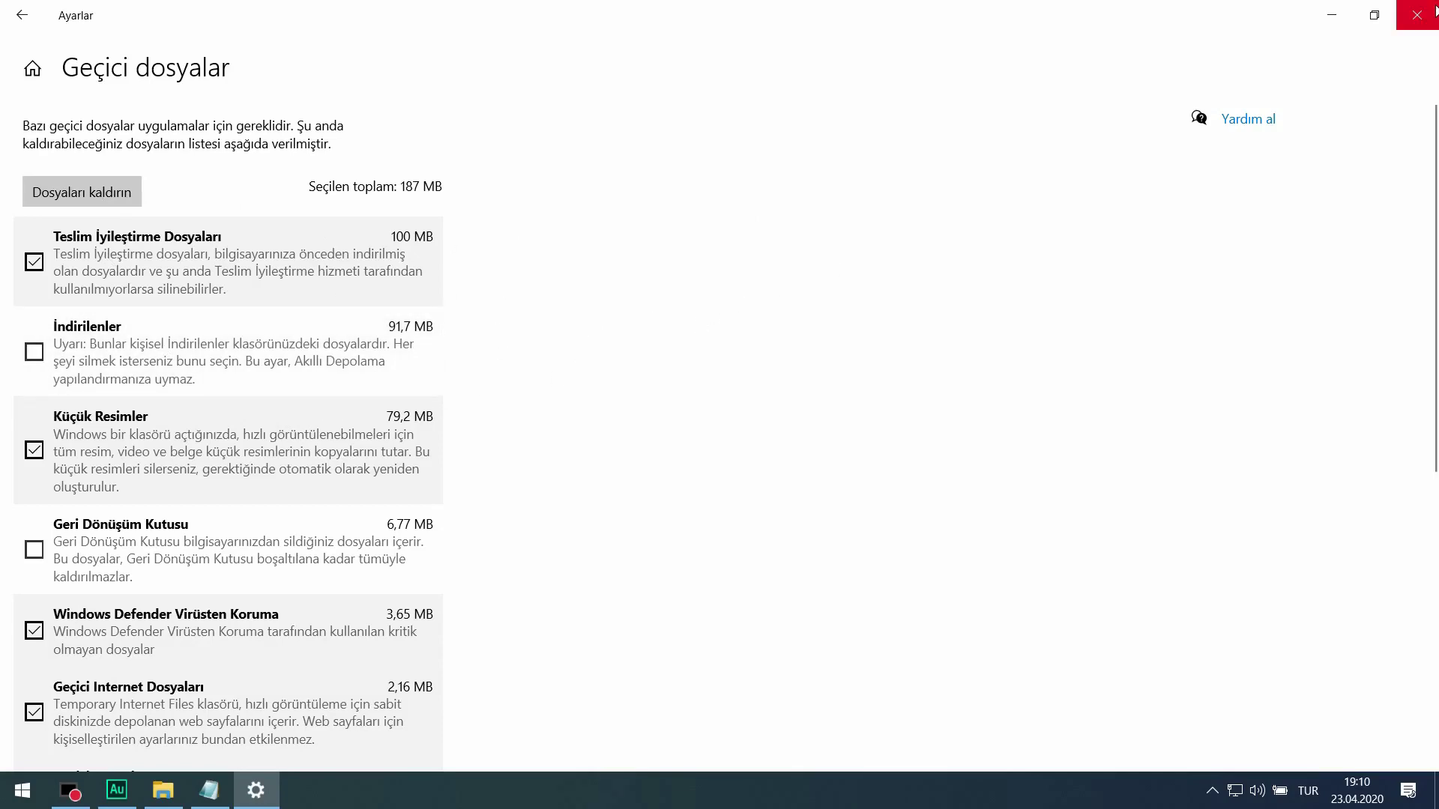
click(1413, 22)
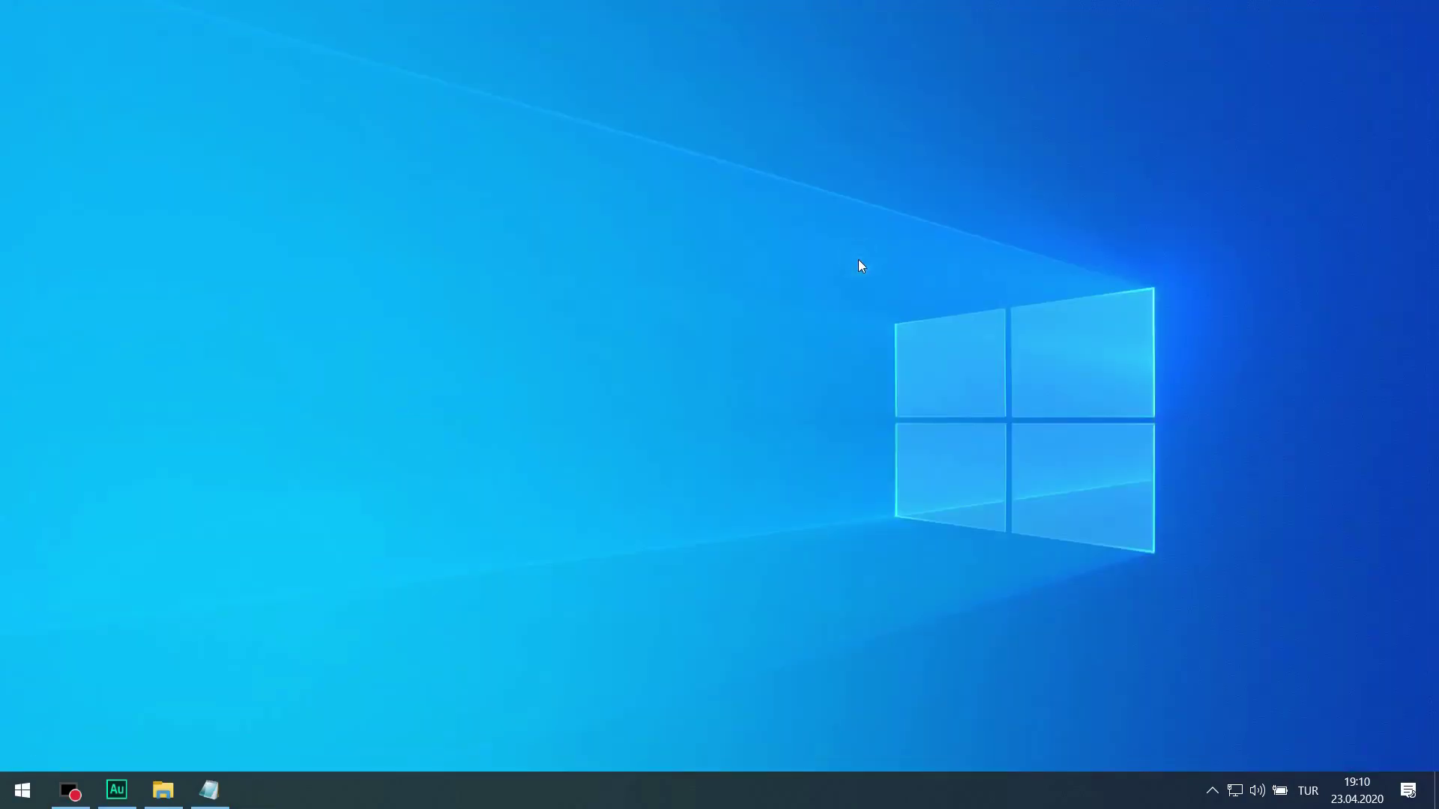